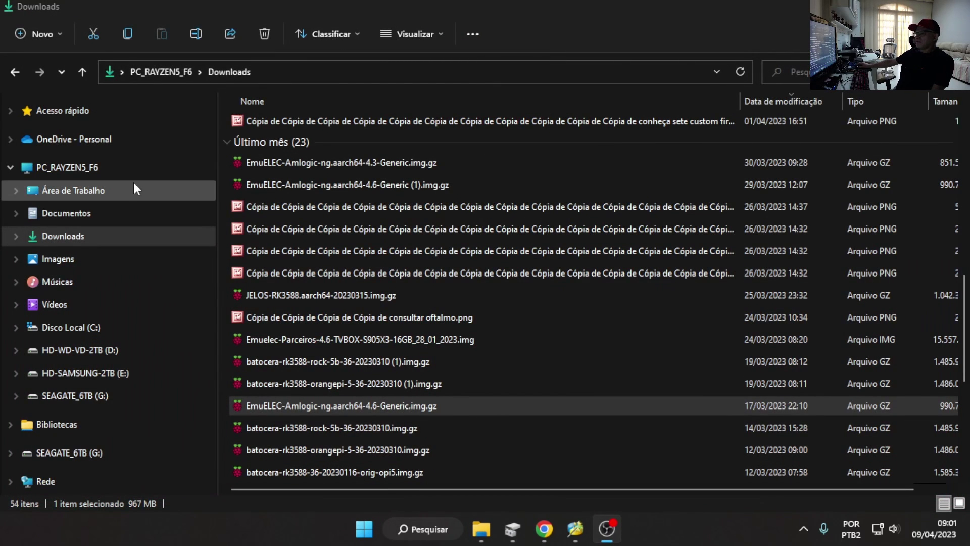
- Search Windows for "dis" and open the tool for creating and formatting hard disk partitions in a maximized window
click(105, 167)
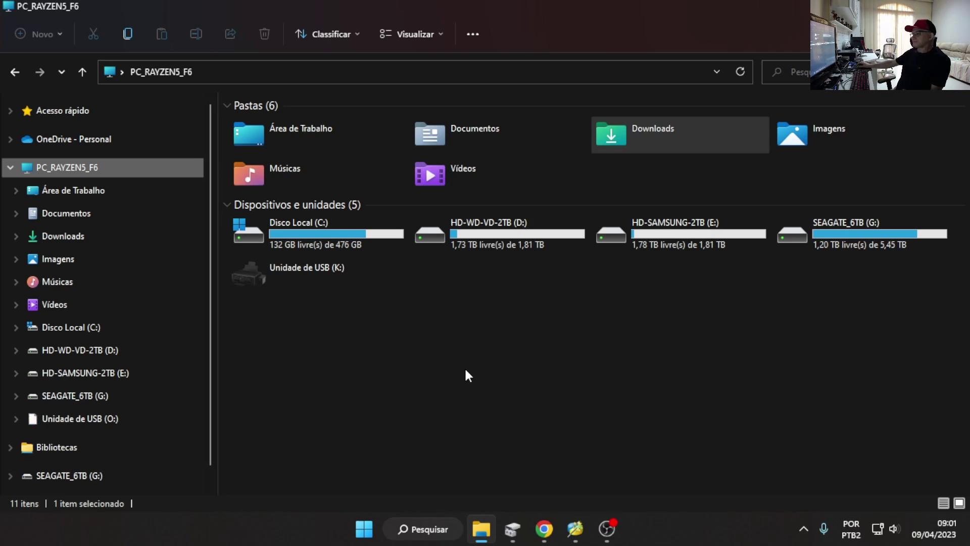
click(364, 529)
click(345, 64)
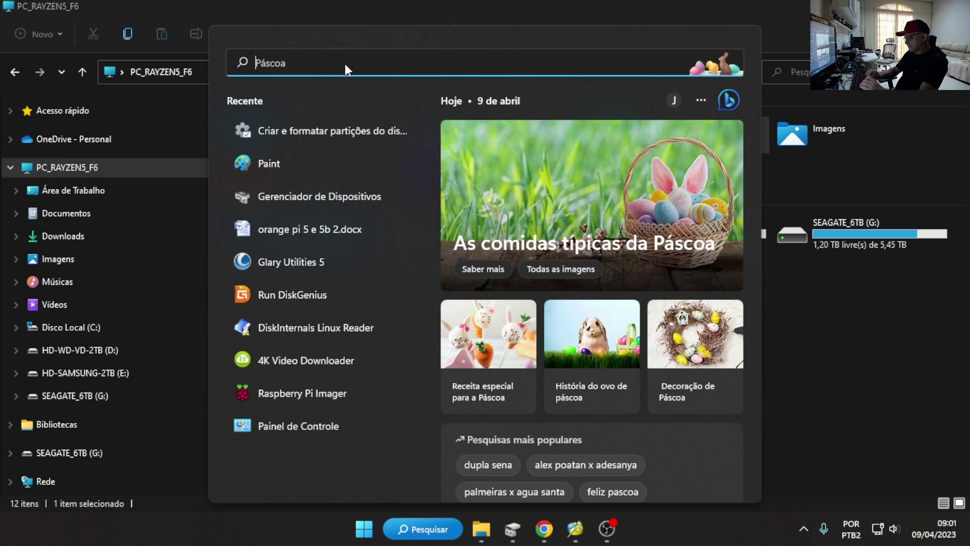
text(dis)
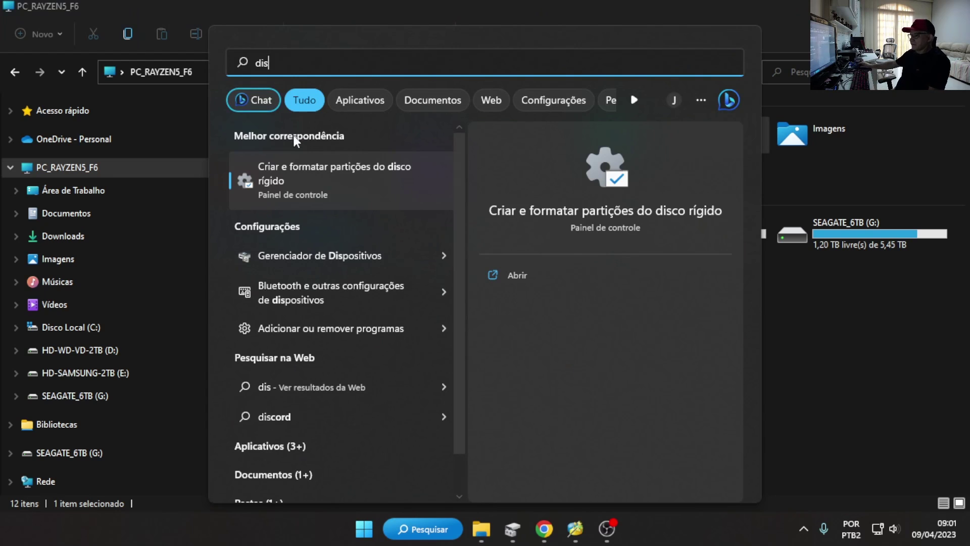
click(293, 168)
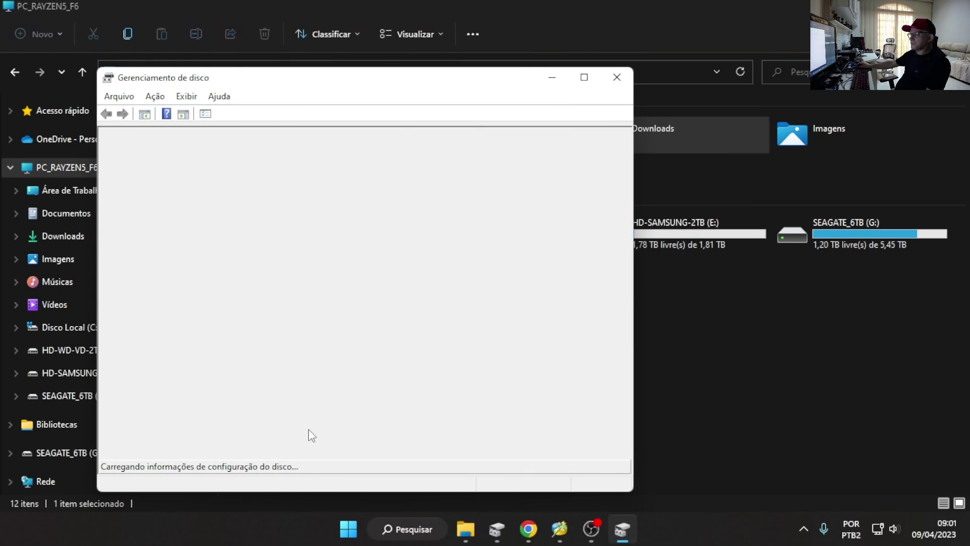
click(584, 77)
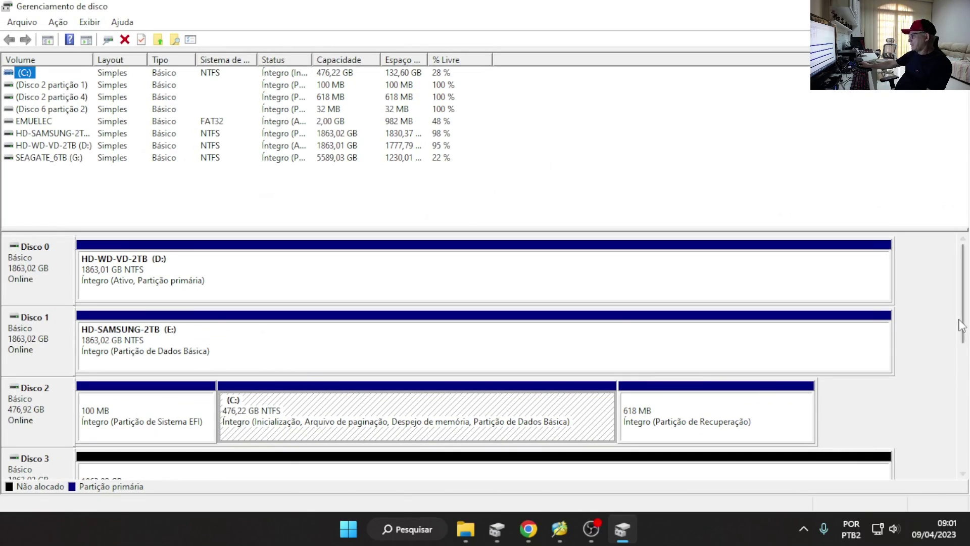
- Assign drive letter F: to the 2 GB EMUELEC partition on Disk 6
drag(962, 326, 967, 469)
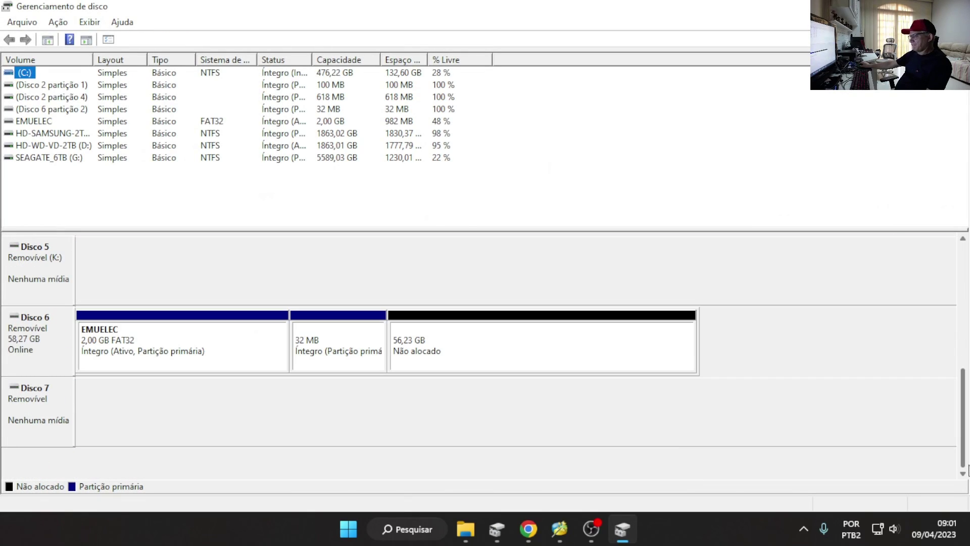
right_click(168, 337)
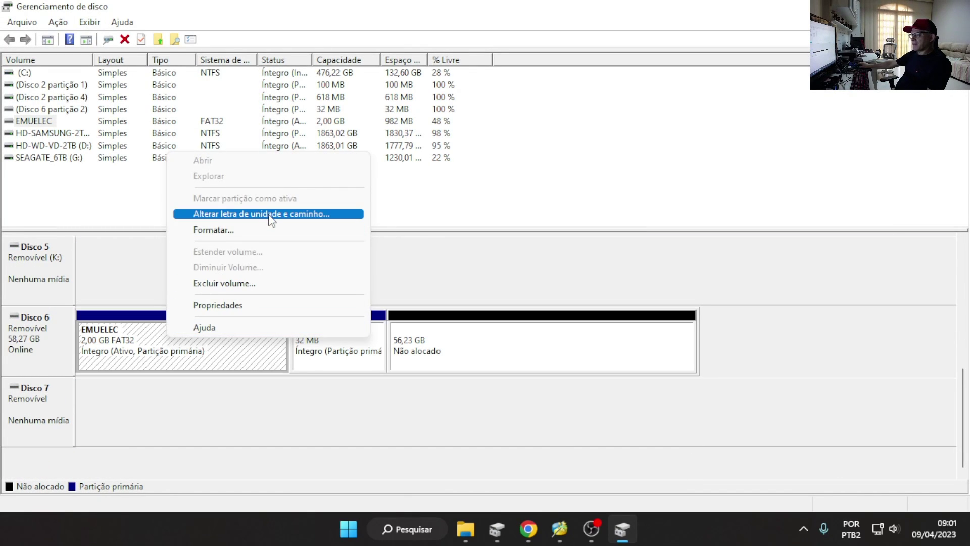
click(271, 215)
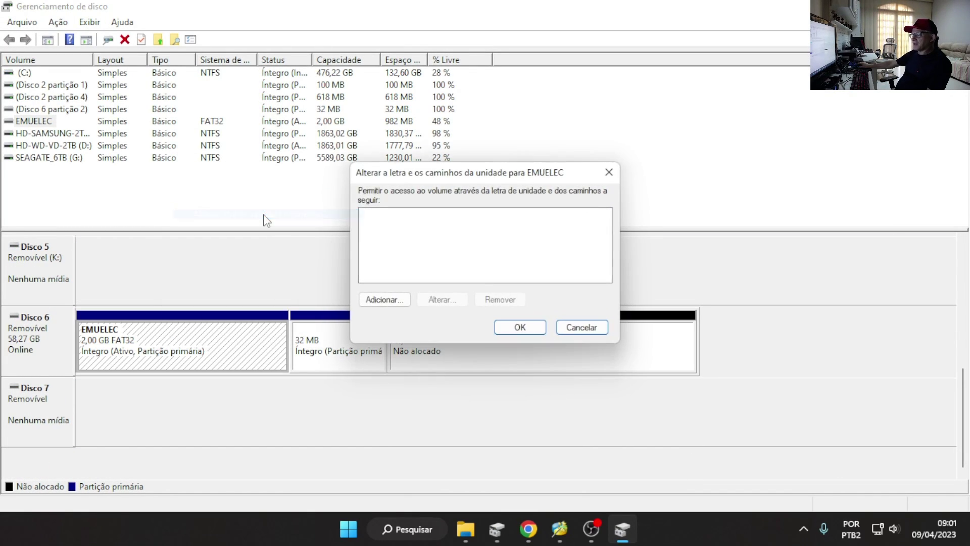
click(379, 300)
click(542, 305)
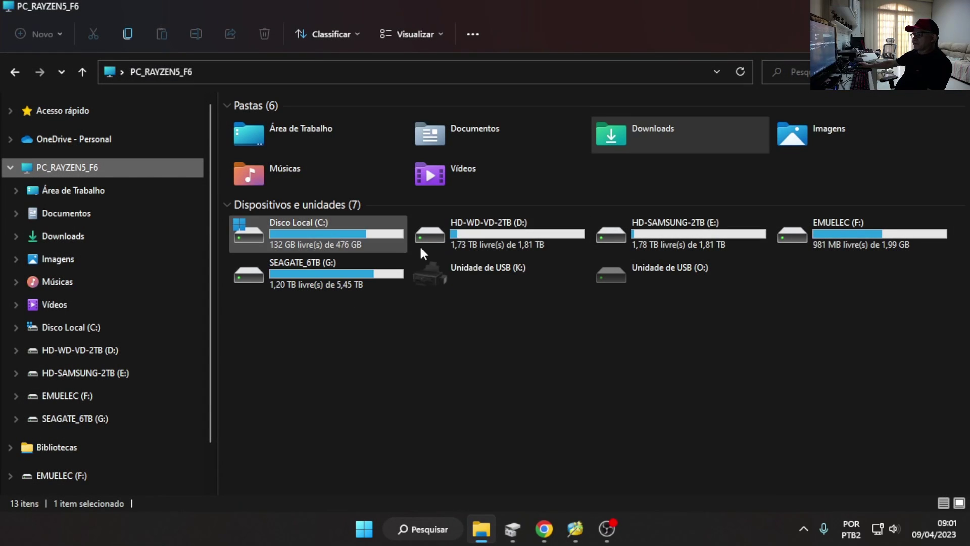
- Open the device_trees folder on the EMUELEC (F:) drive
double_click(842, 225)
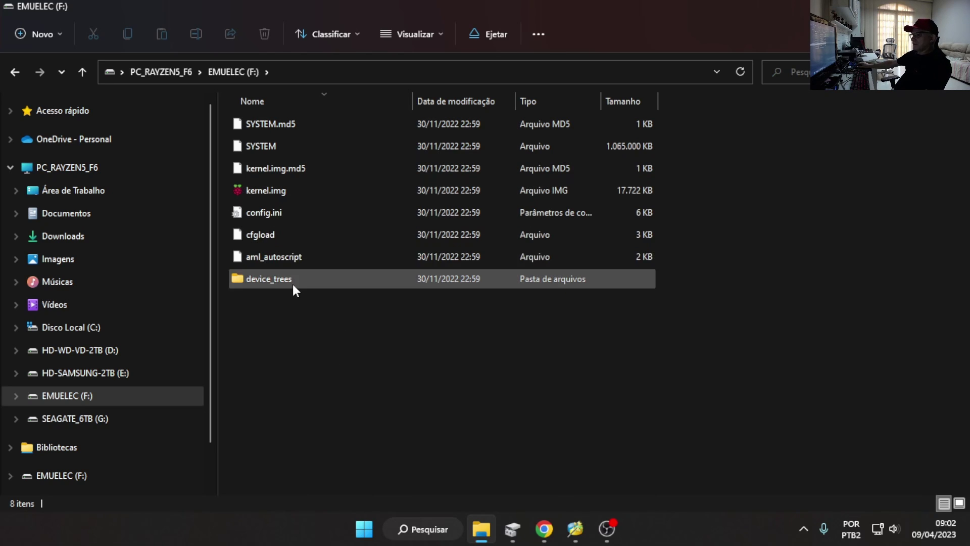
click(270, 108)
double_click(258, 123)
- Copy sc2_s905x4_4g.dtb from the device_trees folder into the root of the EMUELEC (F:) drive
scroll(325, 266, down, 15)
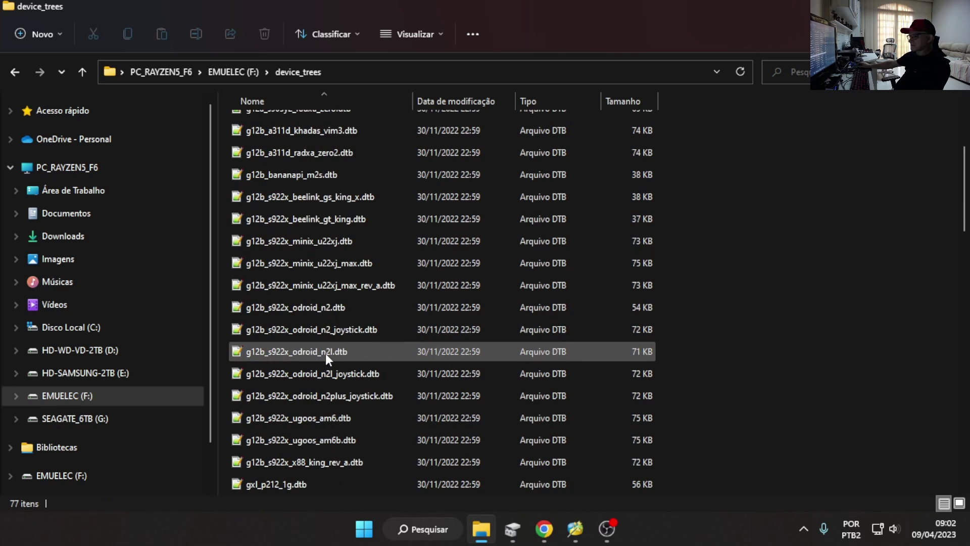
scroll(338, 397, down, 1)
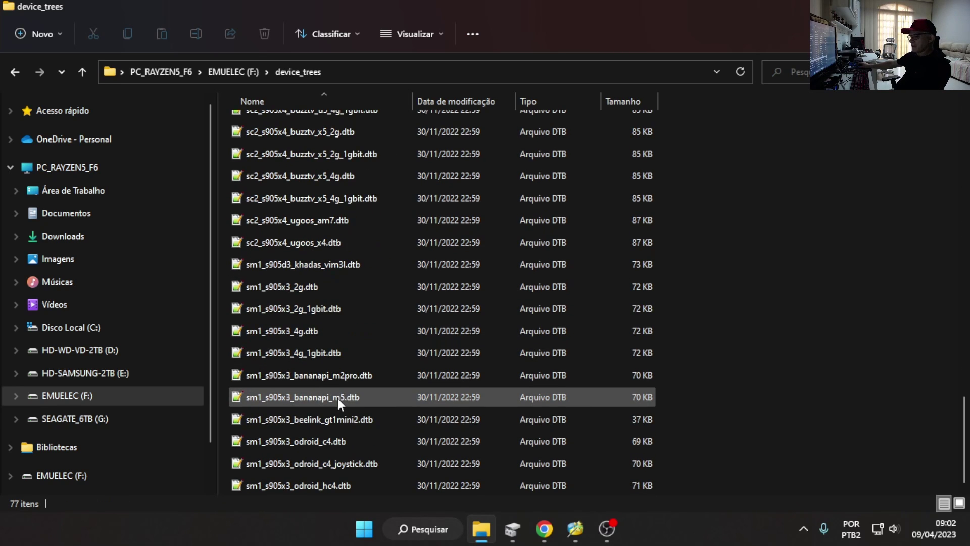
scroll(295, 366, up, 3)
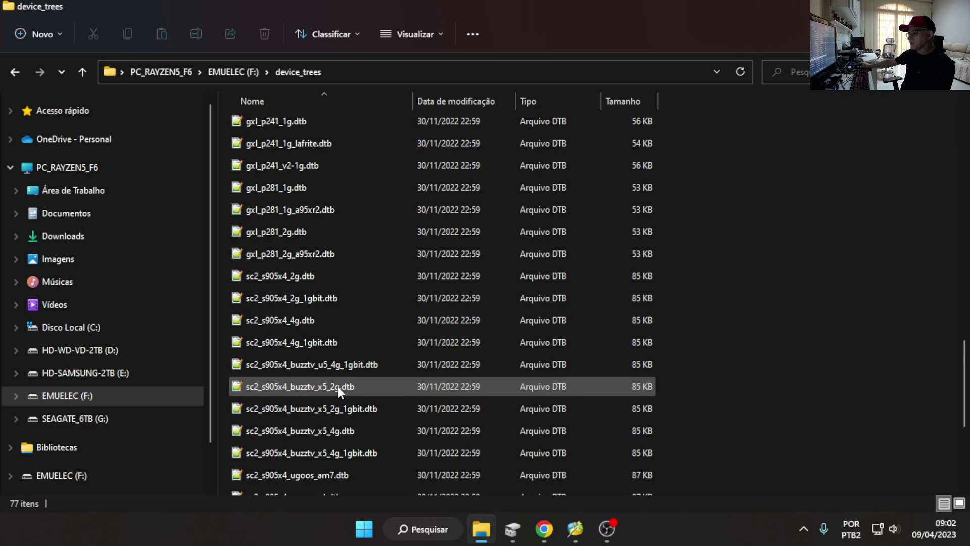
scroll(344, 384, down, 1)
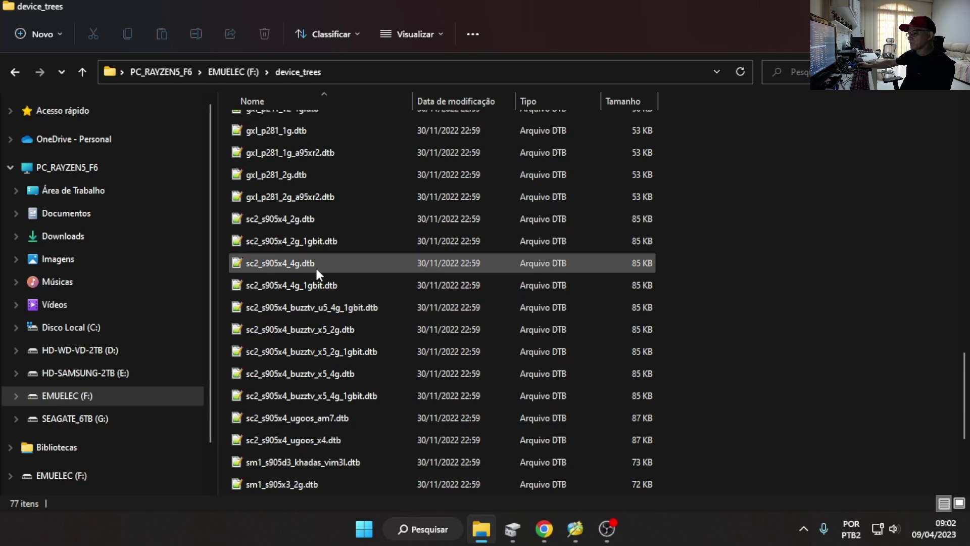
right_click(295, 262)
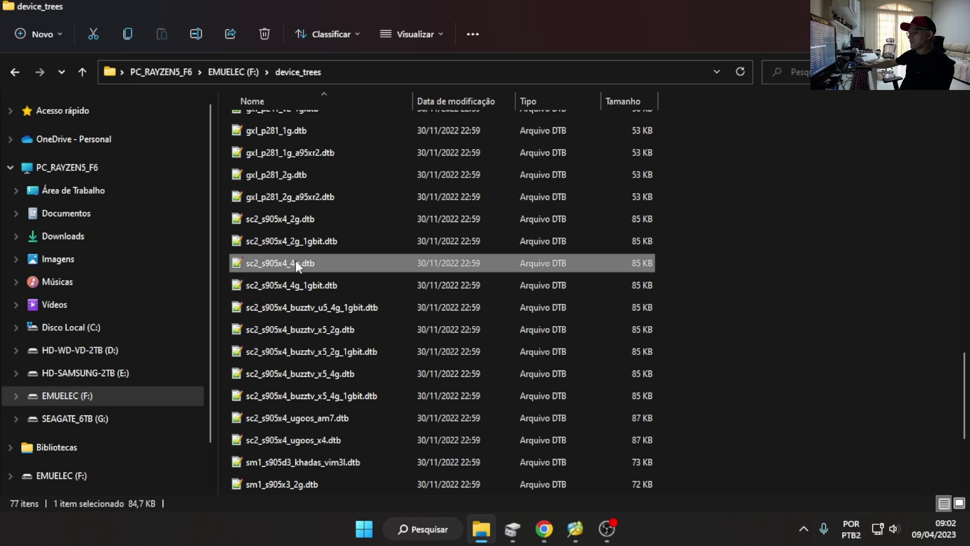
click(347, 229)
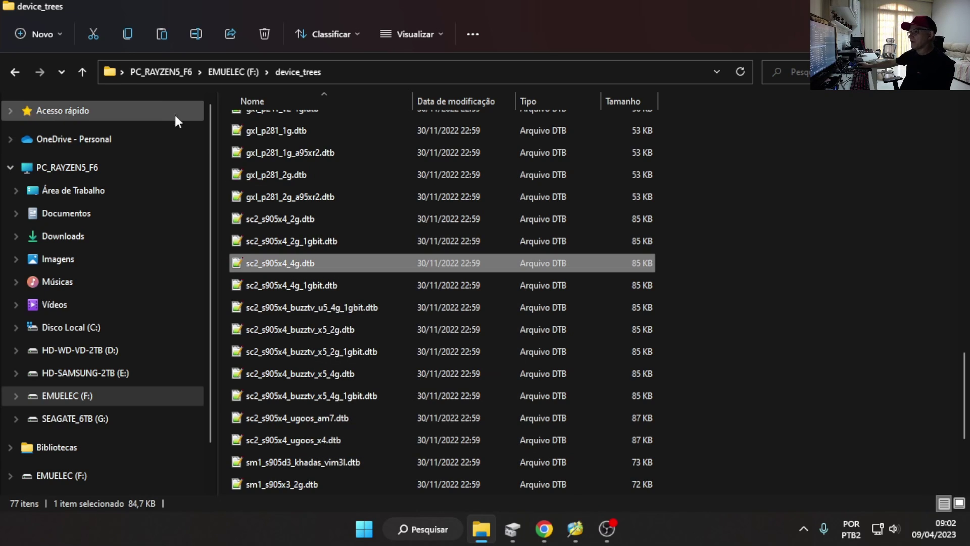
click(82, 72)
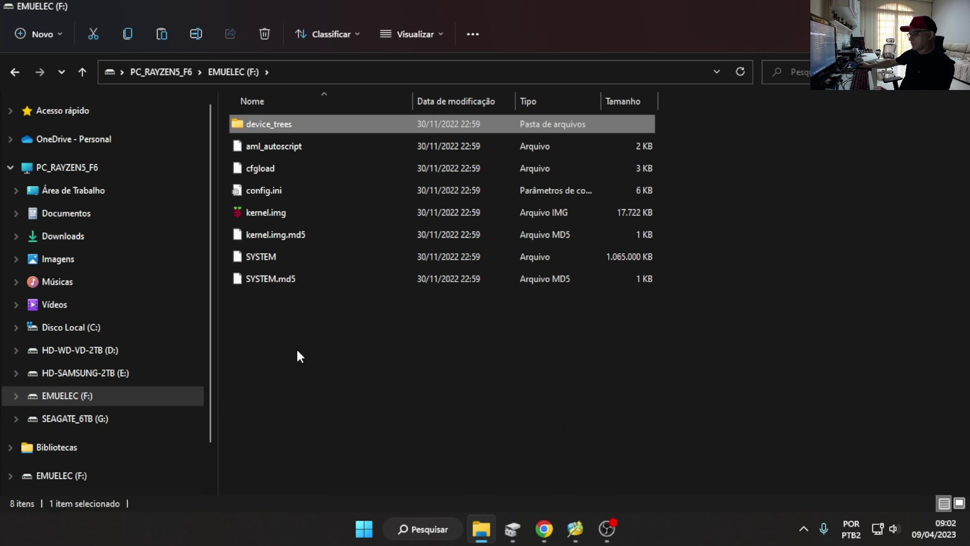
key(ctrl+v)
click(388, 368)
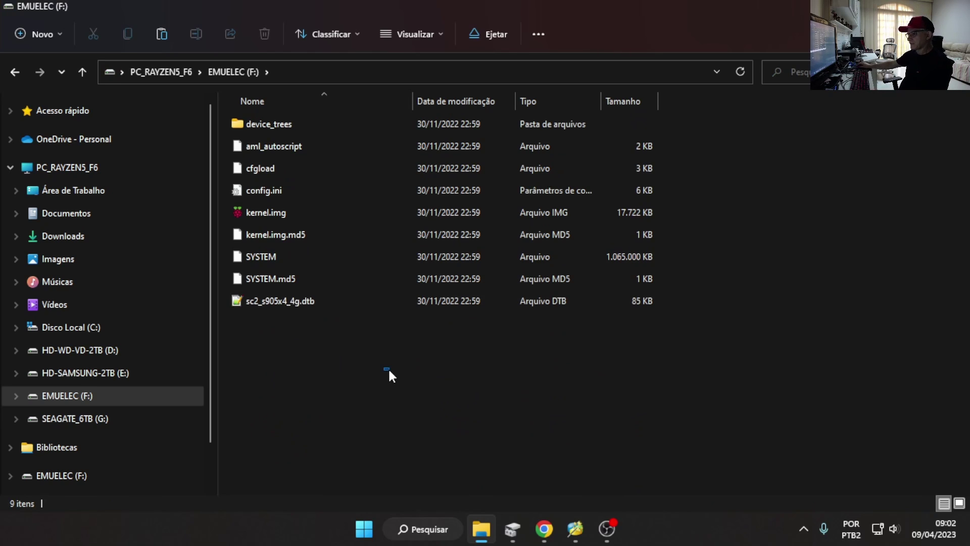
- Rename the copied sc2_s905x4_4g.dtb in the drive root as dtb.img, accepting the extension change
right_click(295, 302)
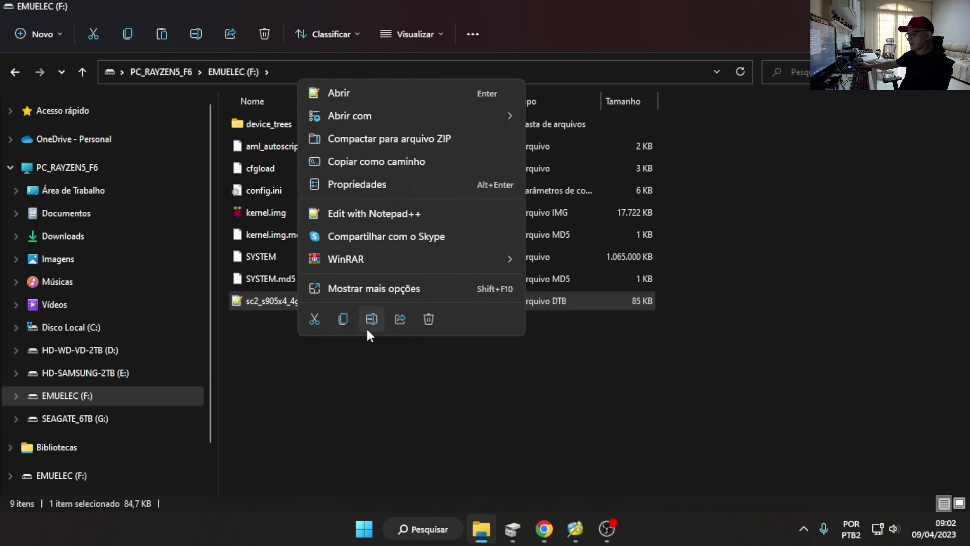
click(371, 321)
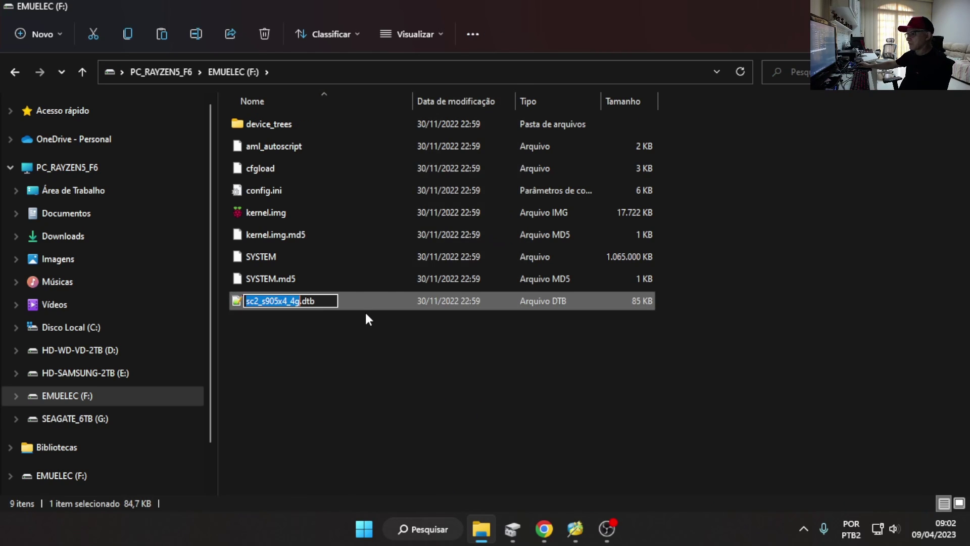
key(BackSpace)
key(Delete)
key(Right)
text(.img)
key(Return)
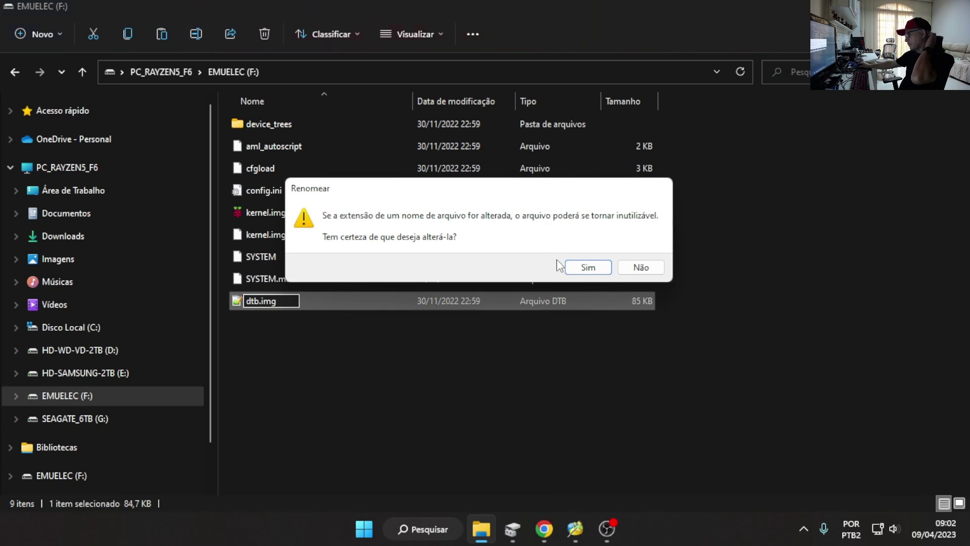
click(588, 267)
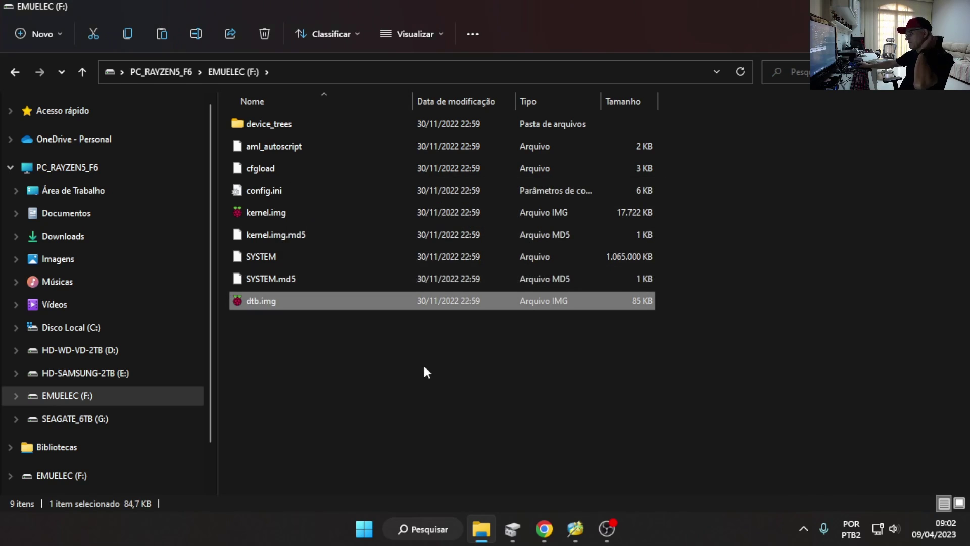
- Create a new text document in the EMUELEC drive root and name it ee_fstype without any extension
right_click(274, 335)
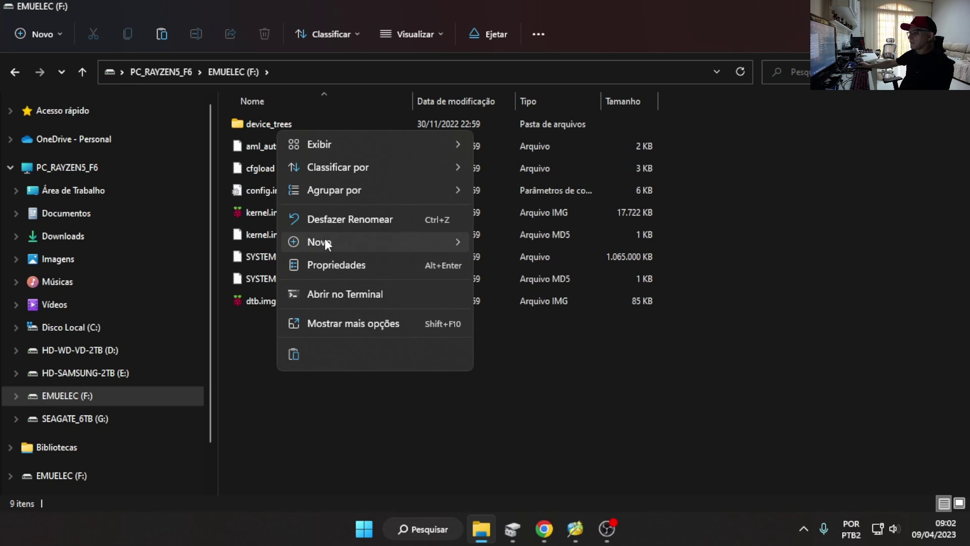
mouse_move(325, 242)
click(566, 377)
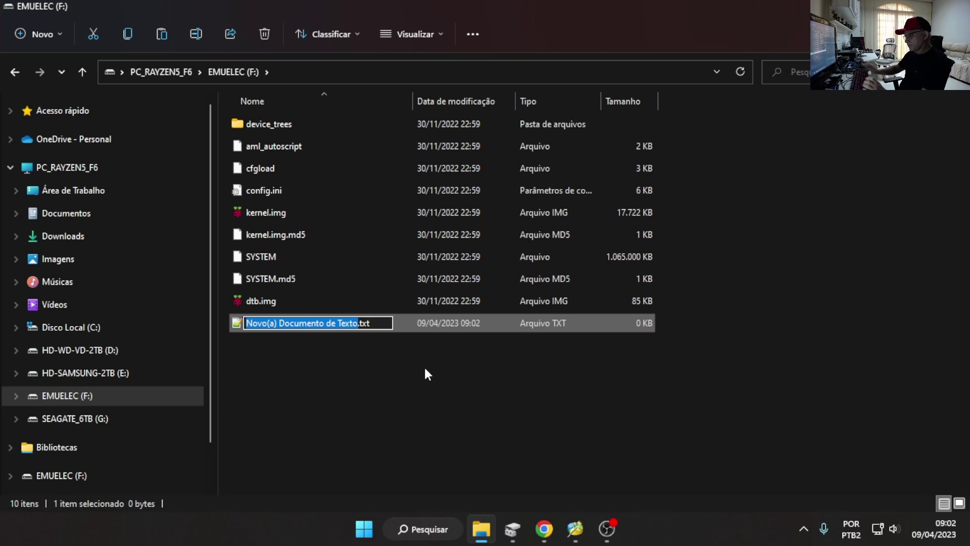
text(ee_fs)
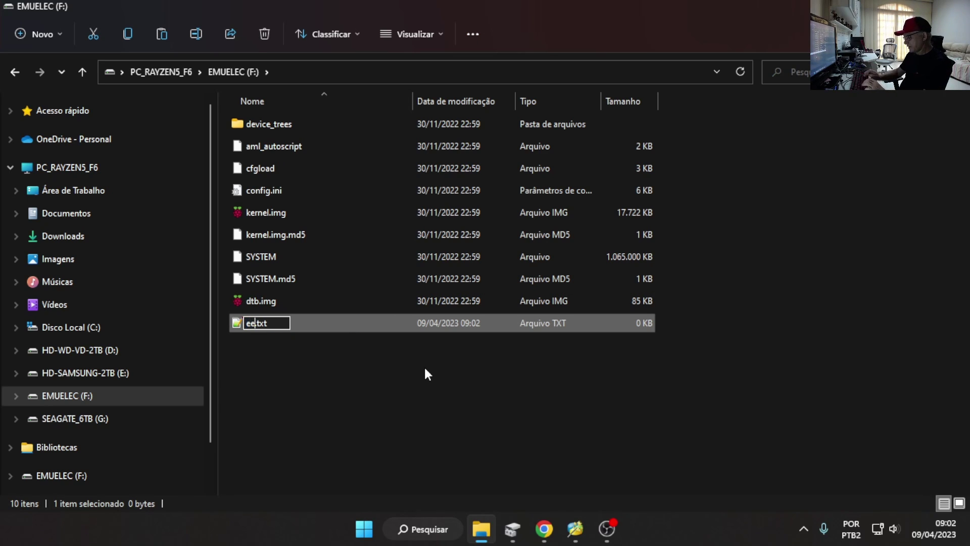
text(type)
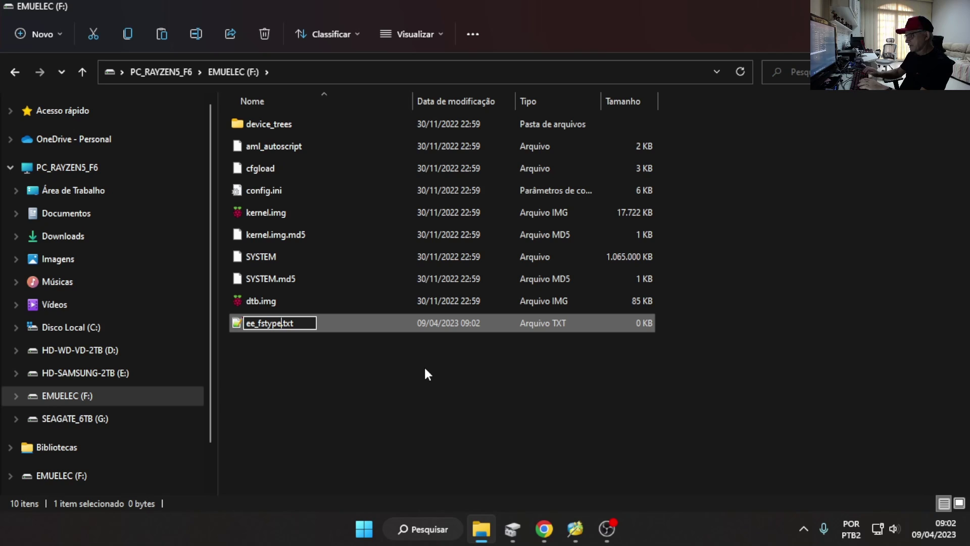
key(Delete)
key(Delete)
key(Delete)
key(Delete)
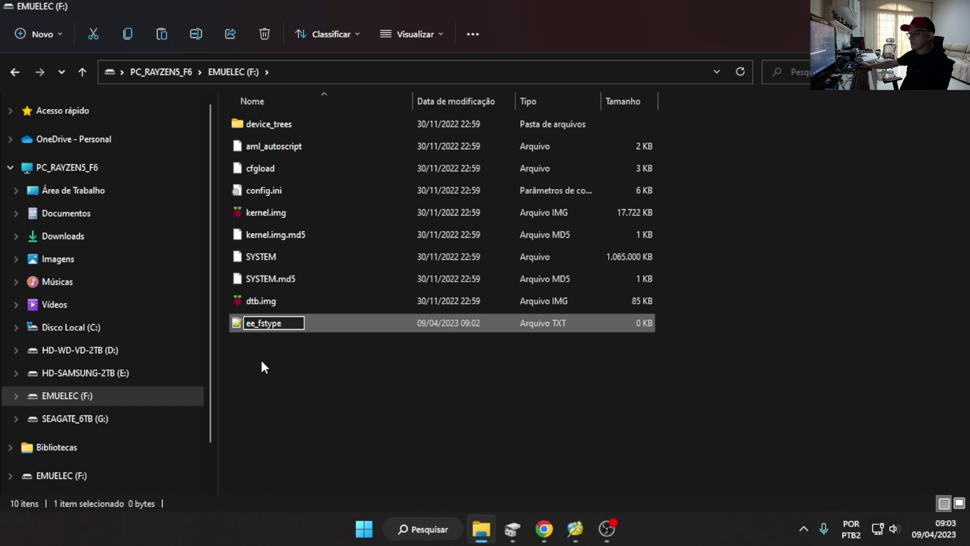
key(Return)
click(586, 268)
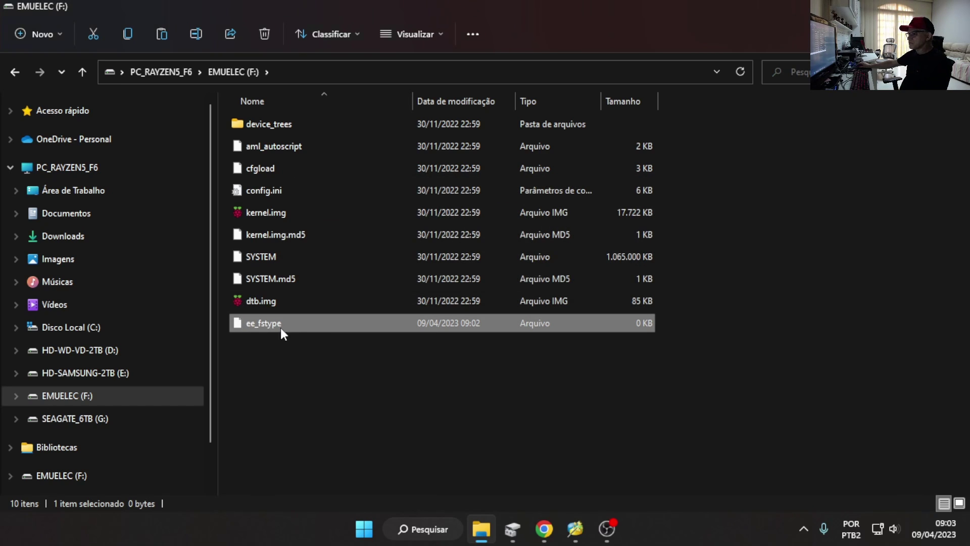
- Open ee_fstype in Notepad++, enter exfat as its content, save the file, and close the windows
double_click(239, 324)
double_click(404, 396)
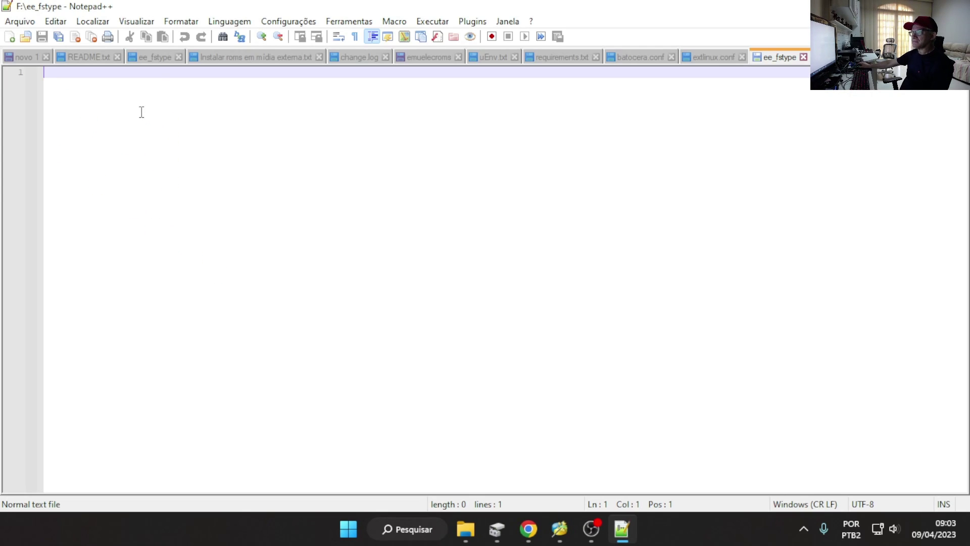
text(~xfat)
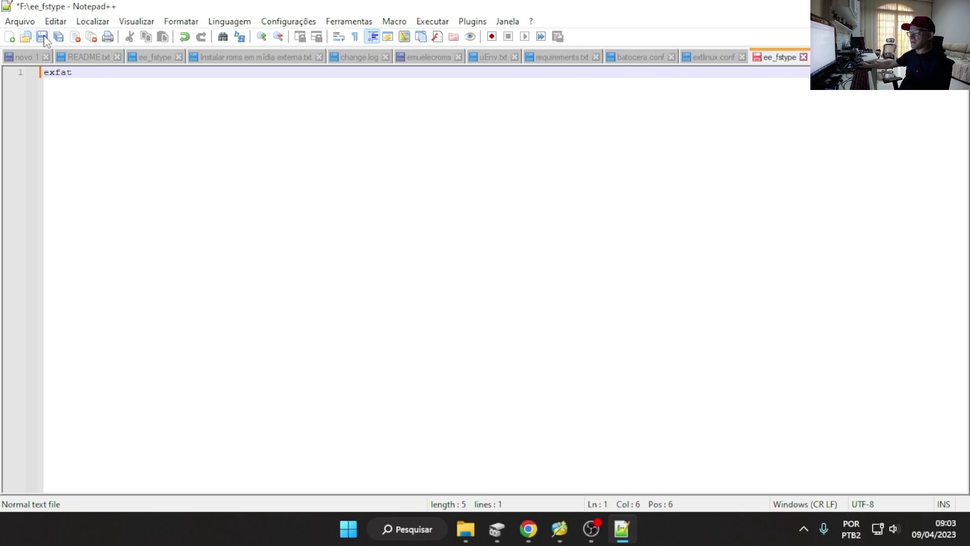
click(43, 38)
key(alt+F4)
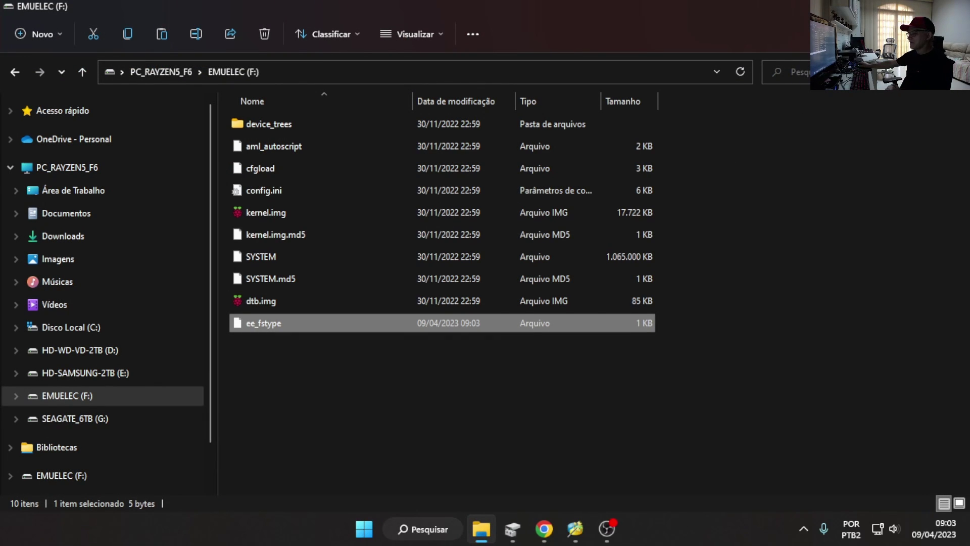
key(alt+F4)
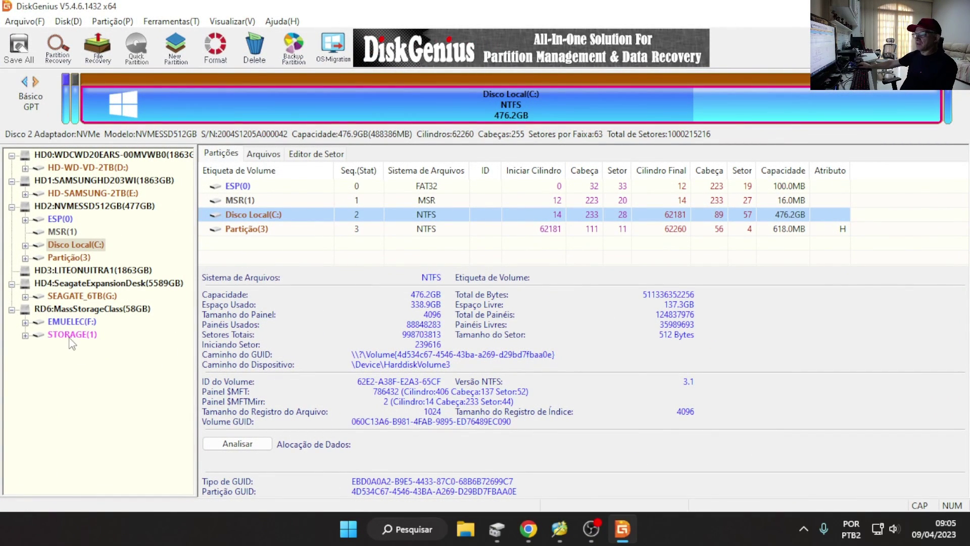
- Inspect the EMUELEC and STORAGE partitions of the 58 GB removable disk and the details of the 1863 GB LITEON disk HD3
click(82, 326)
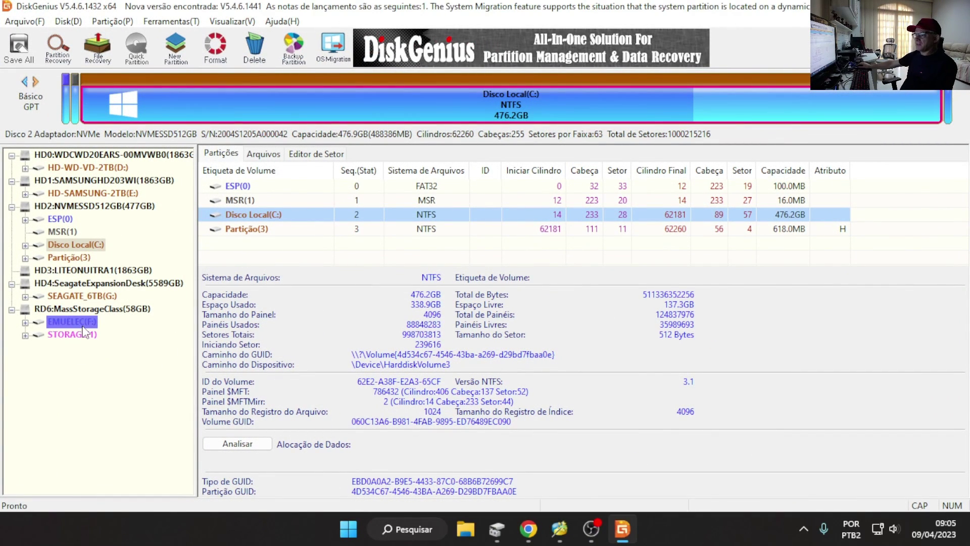
click(89, 336)
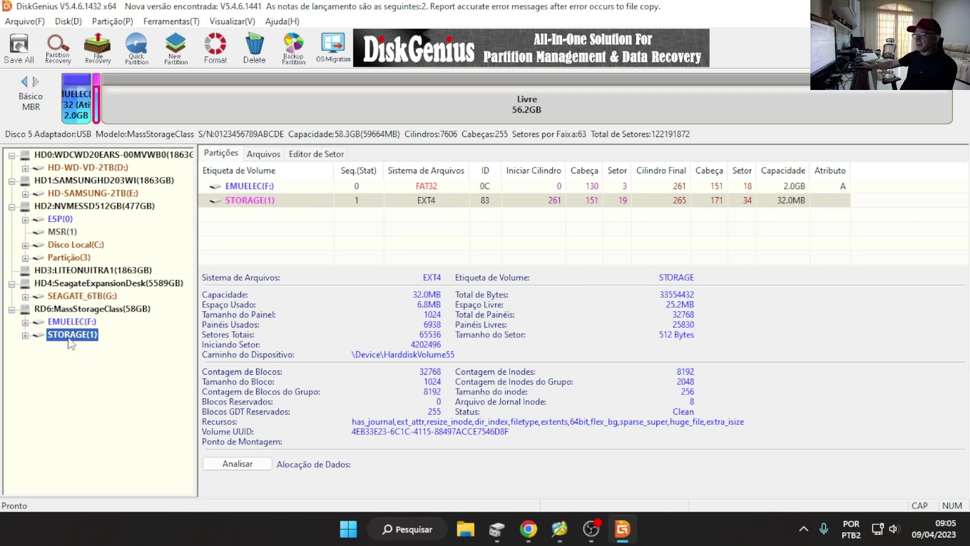
click(86, 271)
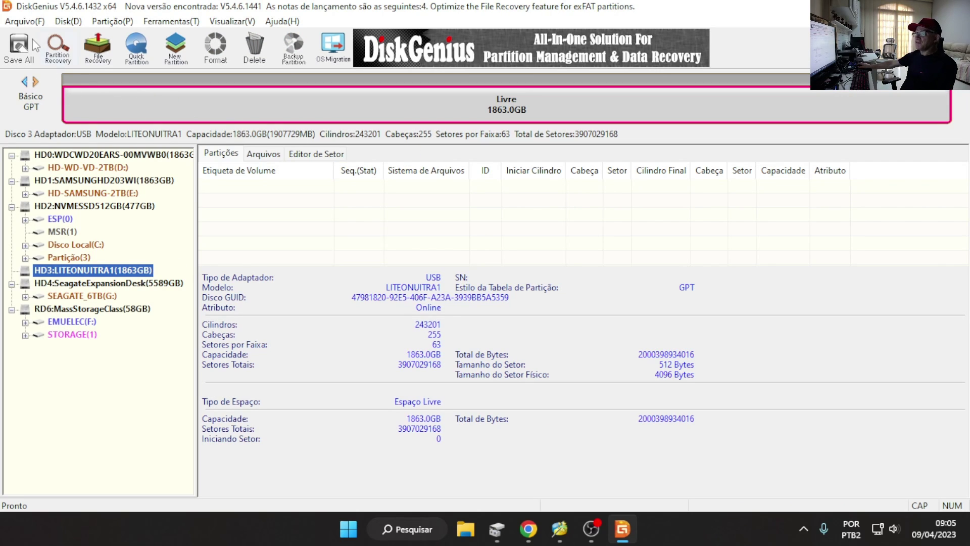
- Create an 1863 GB primary exFAT partition with the volume label JOGOSEMUELE on disk HD3, without ESP or MSR partitions
right_click(256, 94)
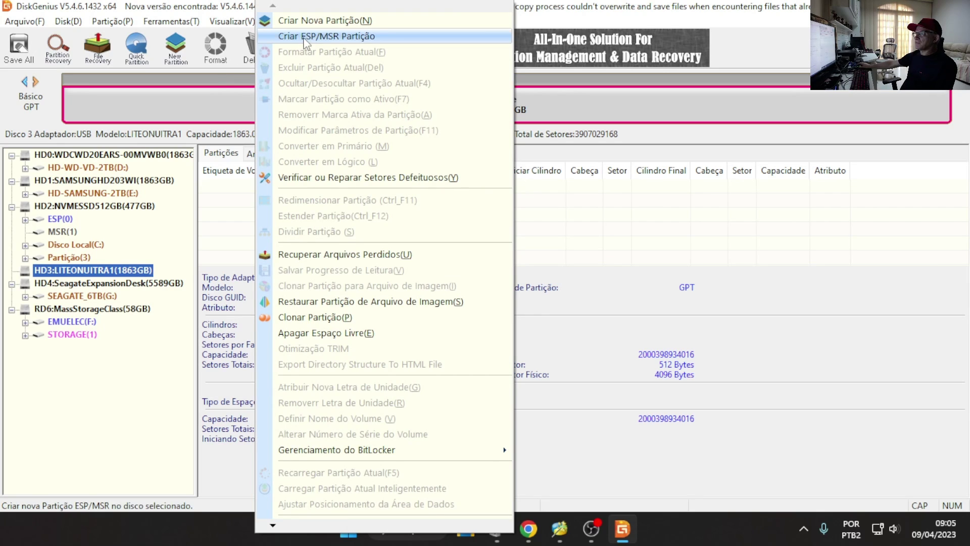
click(316, 21)
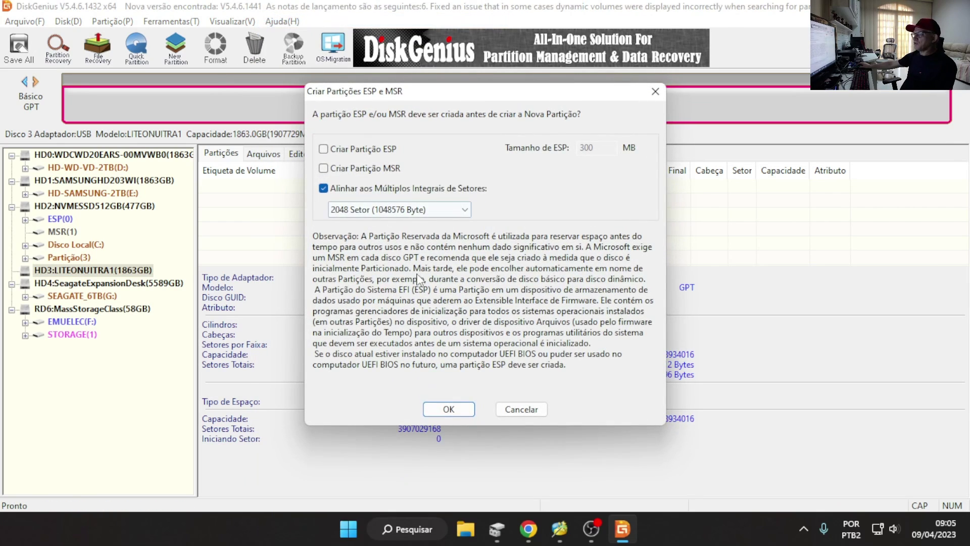
click(449, 410)
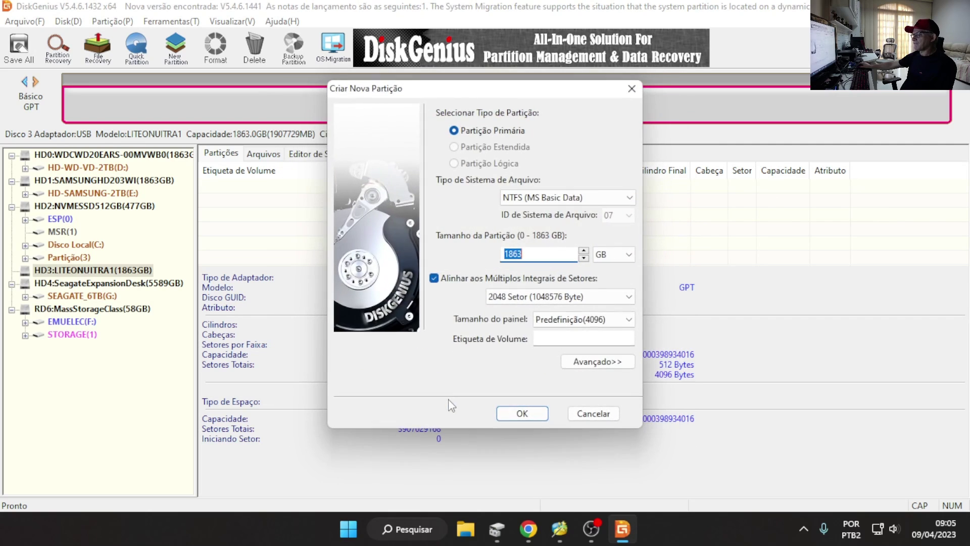
click(629, 199)
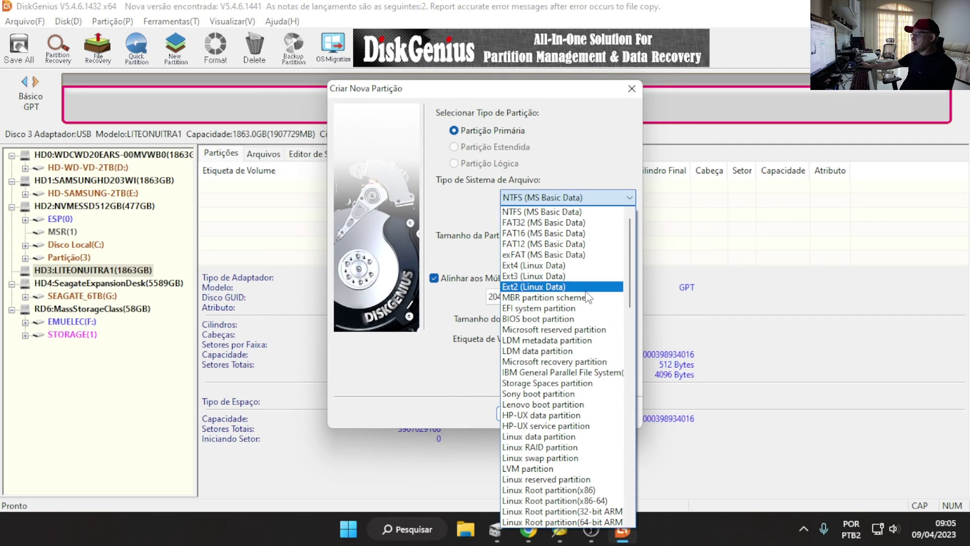
click(545, 255)
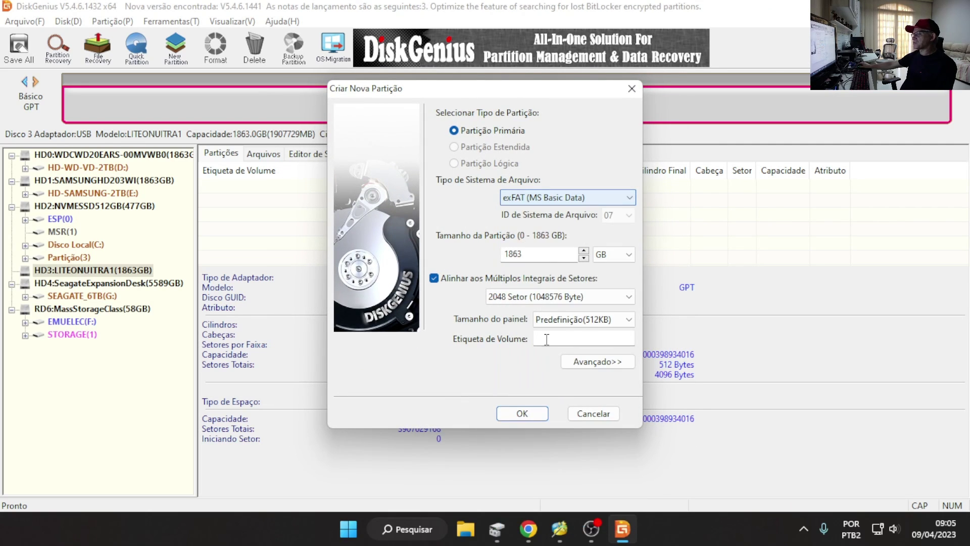
click(568, 342)
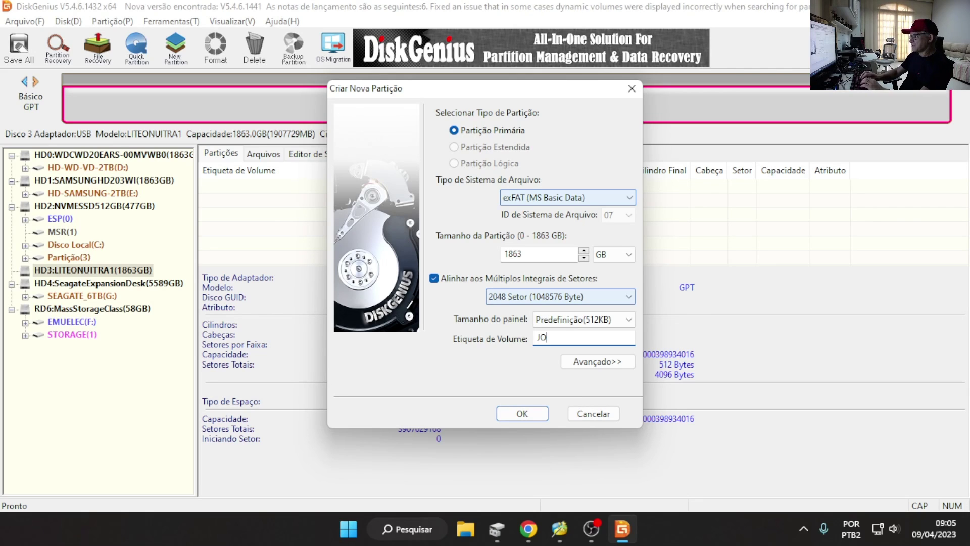
text(EMUELEC)
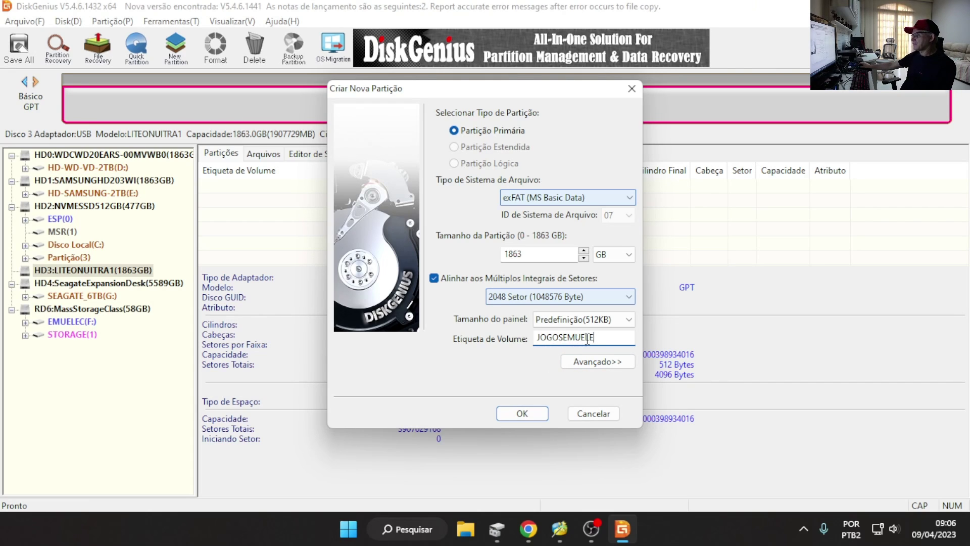
click(531, 421)
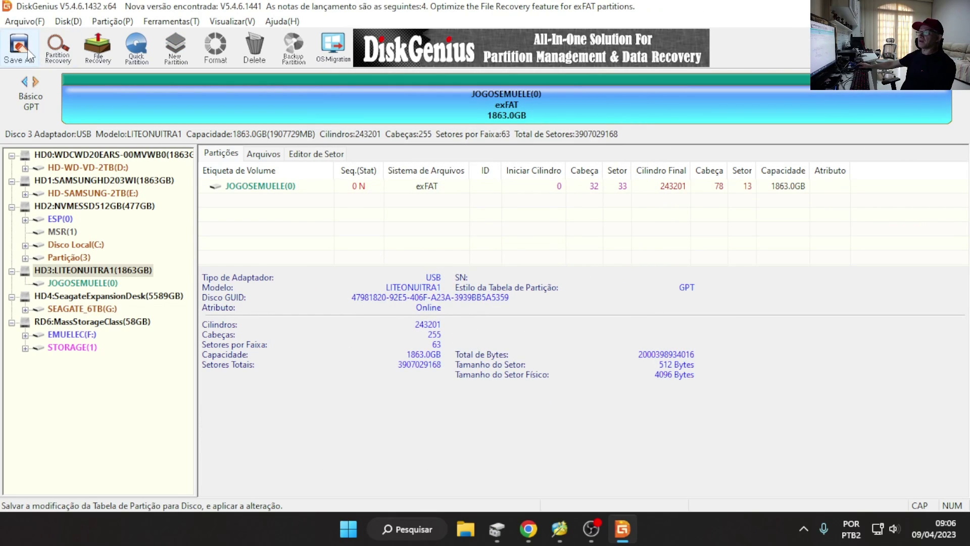
- Write the partition changes to the disk and format the new JOGOSEMUELE partition
click(29, 53)
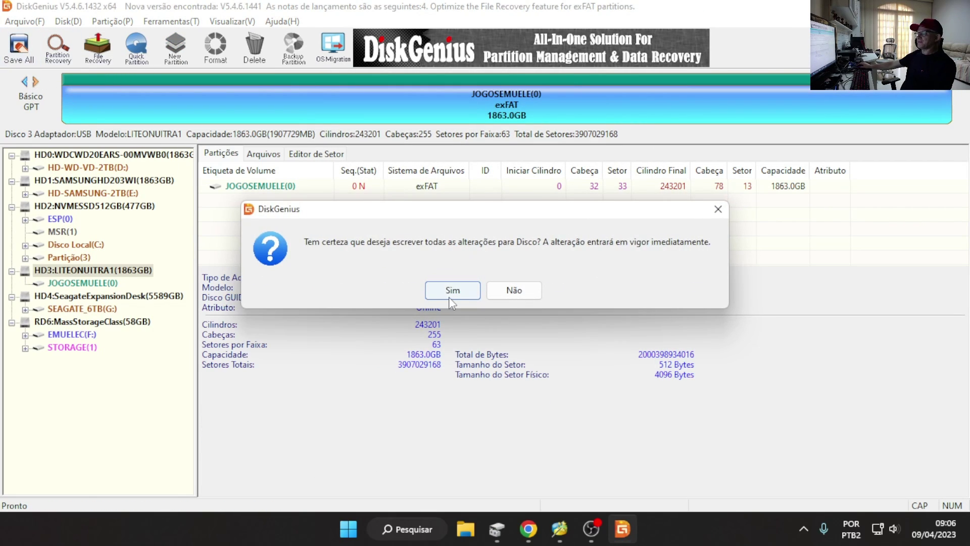
click(451, 295)
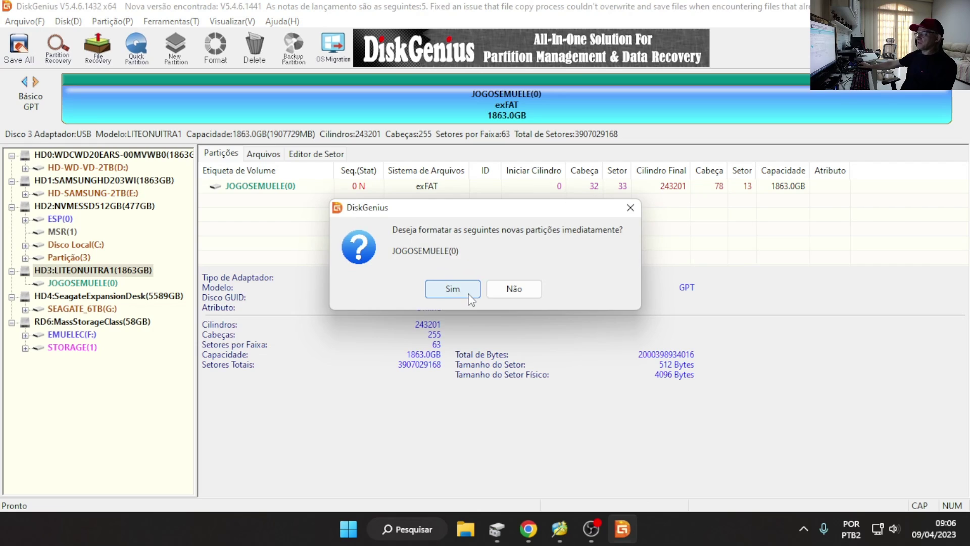
click(470, 295)
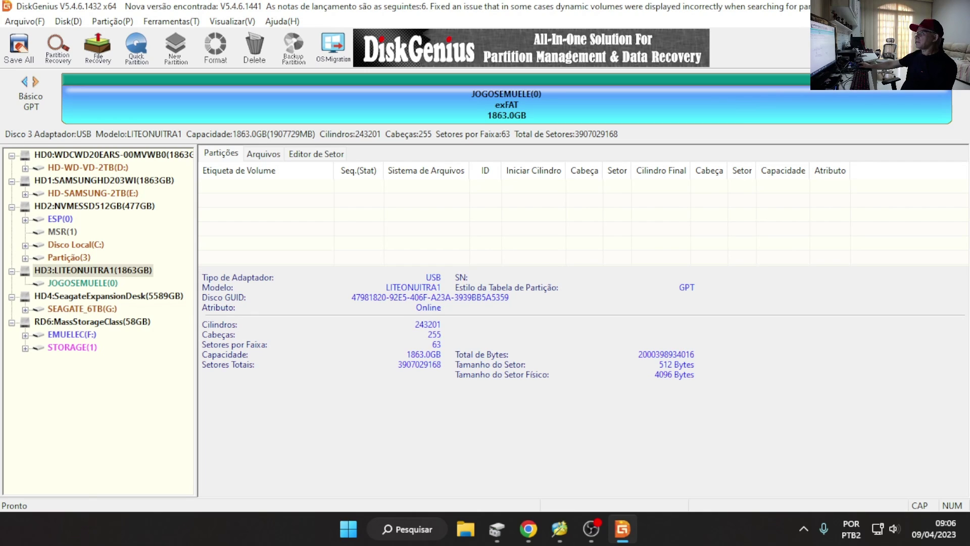
- Check the JOGOSEMUELE volume among the computer's drives in File Explorer and on Disk 3 in Disk Management
key(super+d)
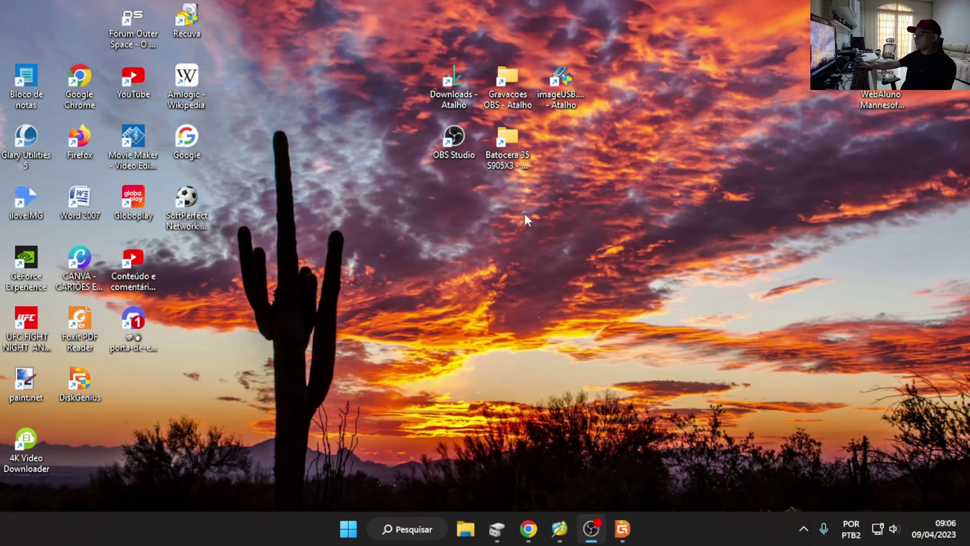
click(465, 525)
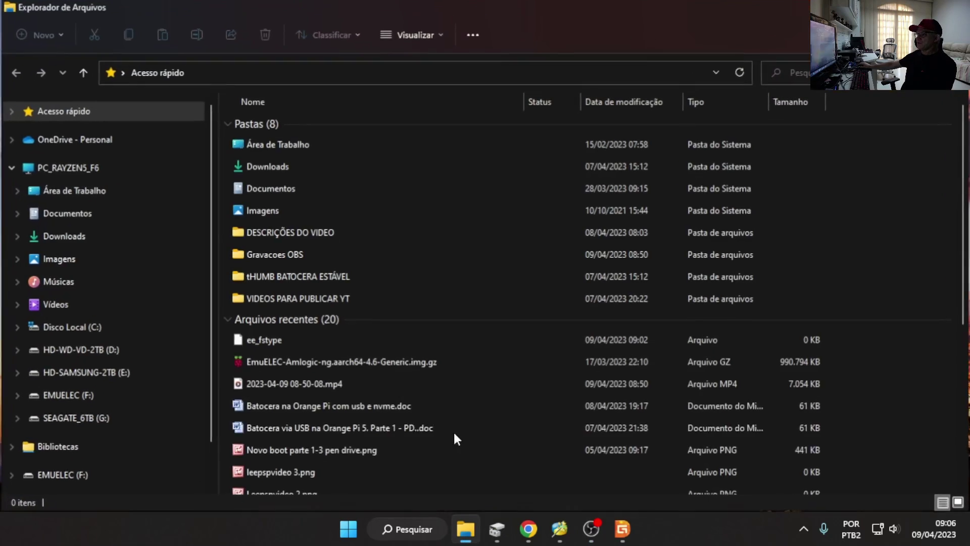
click(60, 168)
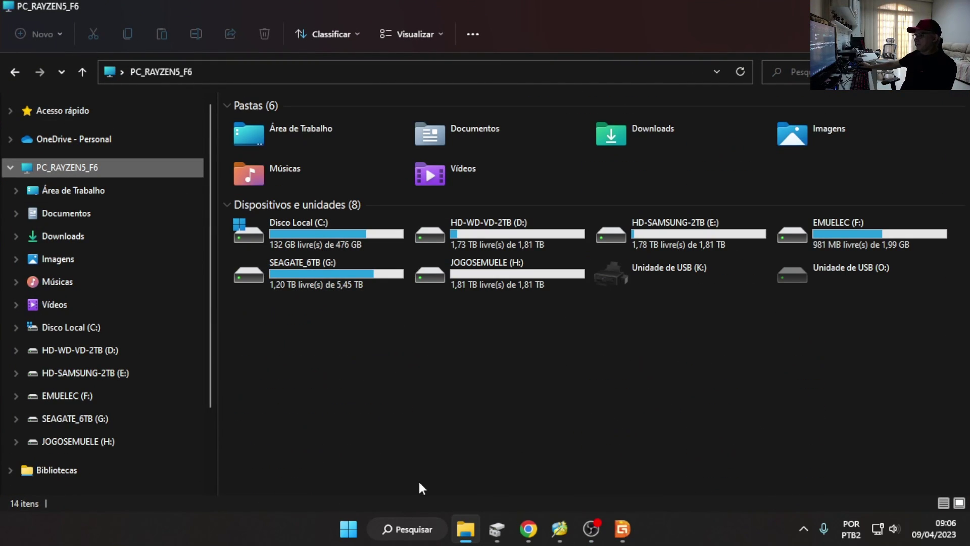
click(496, 529)
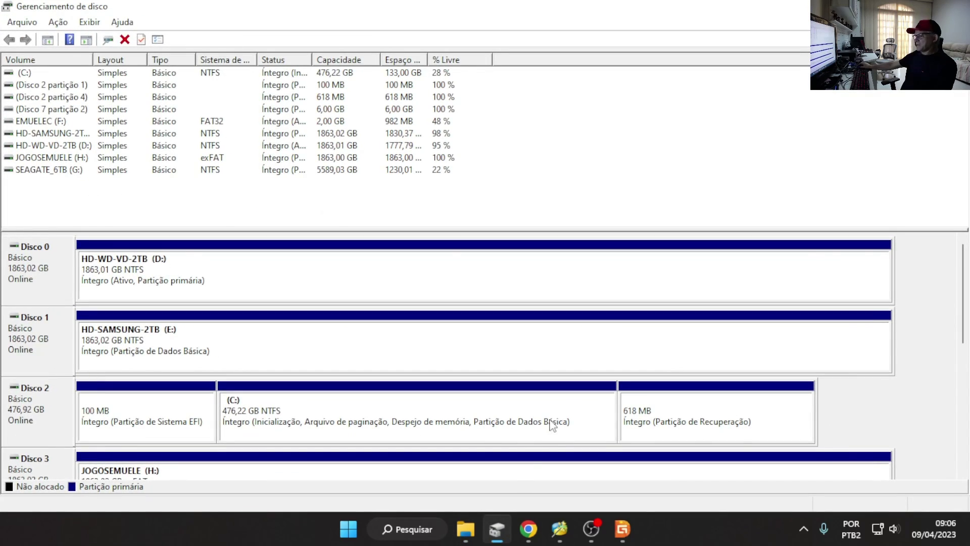
drag(967, 339, 966, 458)
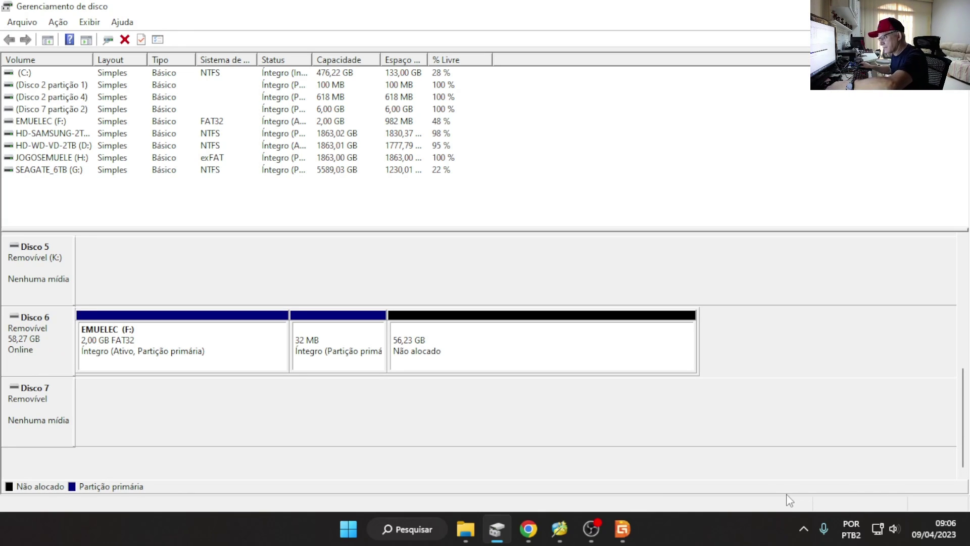
scroll(777, 510, up, 1)
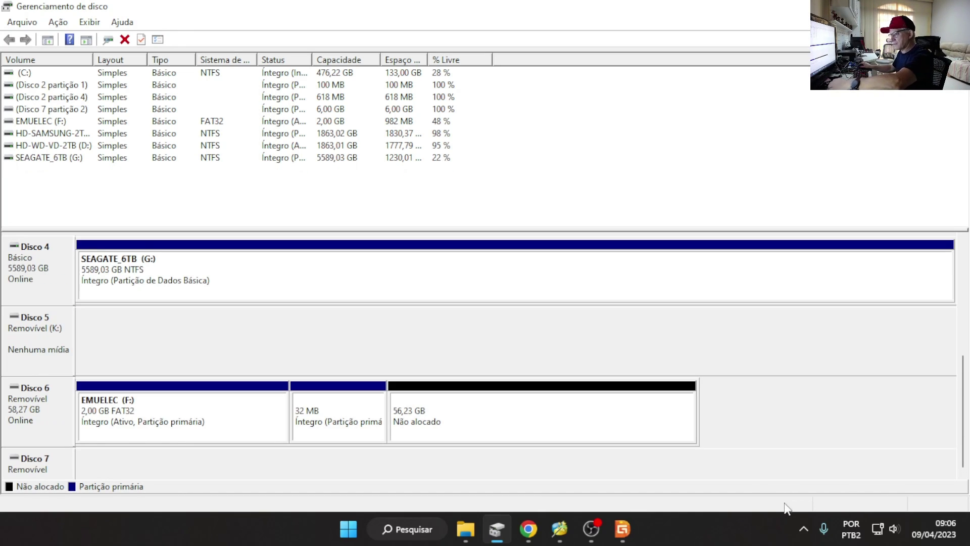
scroll(761, 512, up, 1)
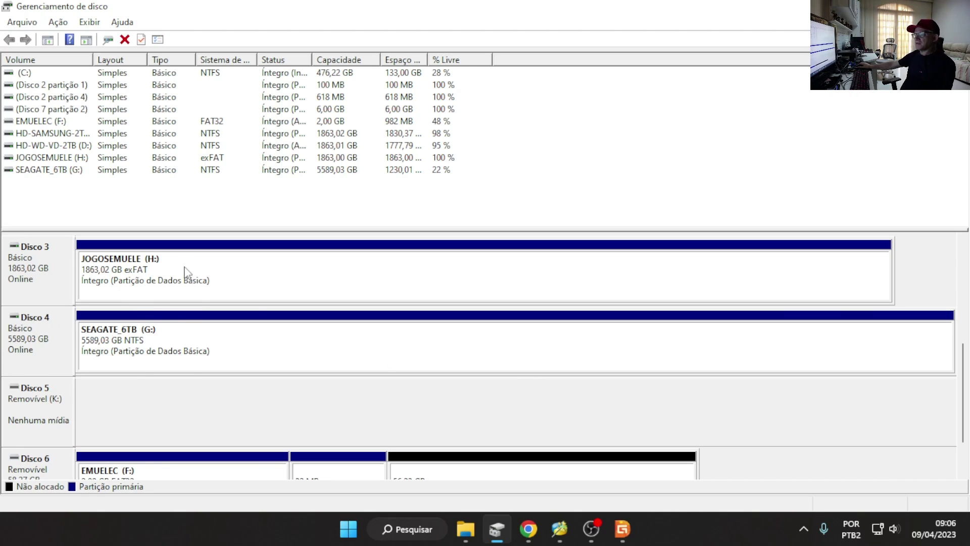
- Return to File Explorer and create a folder named roms in the root of the JOGOSEMUELE (H:) drive
key(alt+Tab)
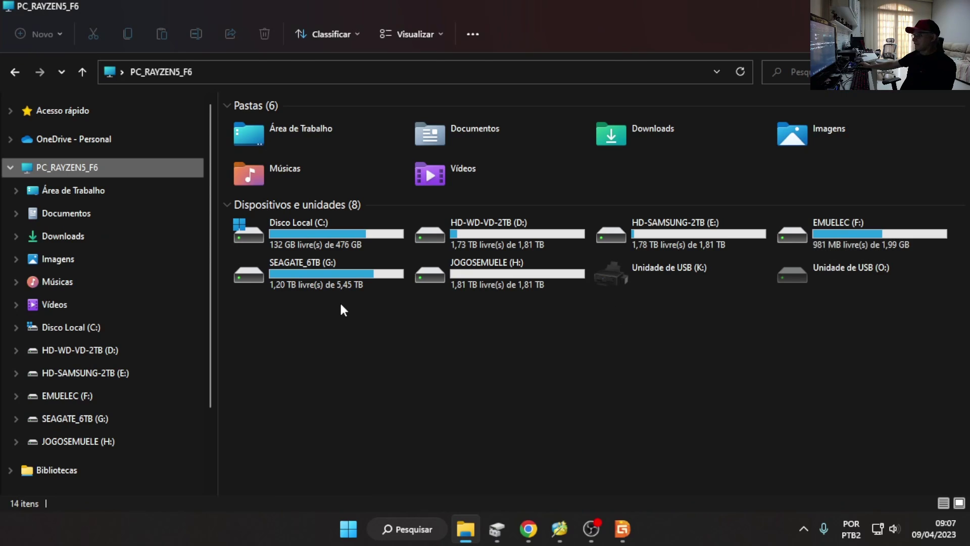
double_click(480, 288)
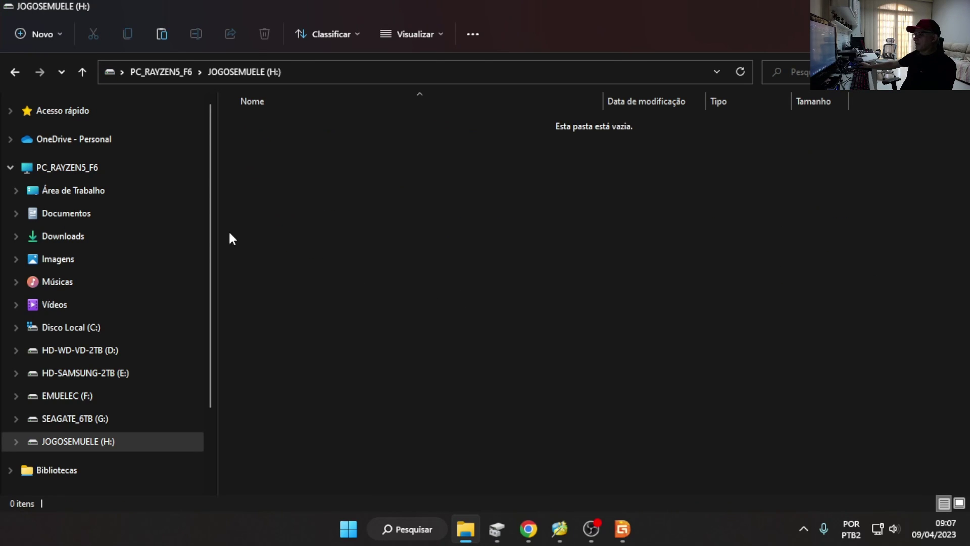
right_click(238, 152)
mouse_move(323, 299)
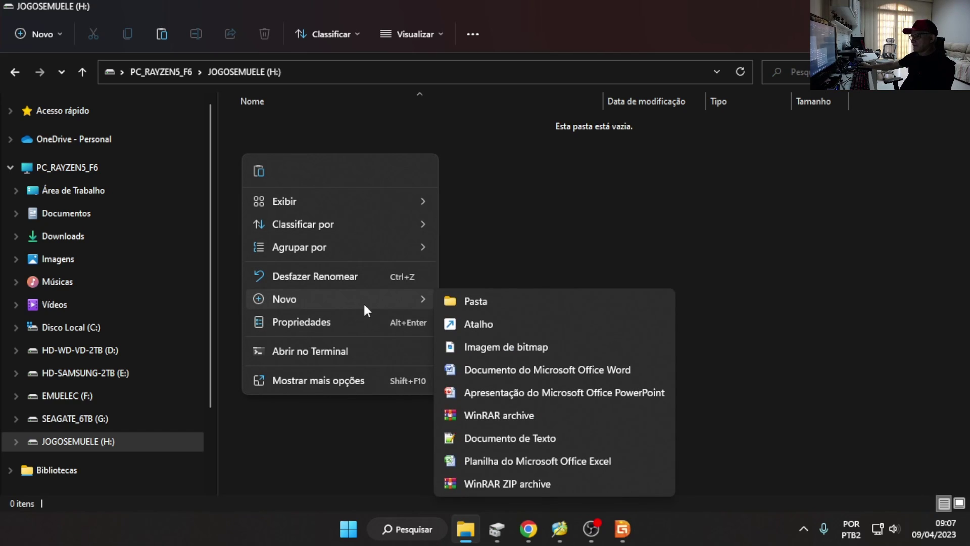
click(502, 300)
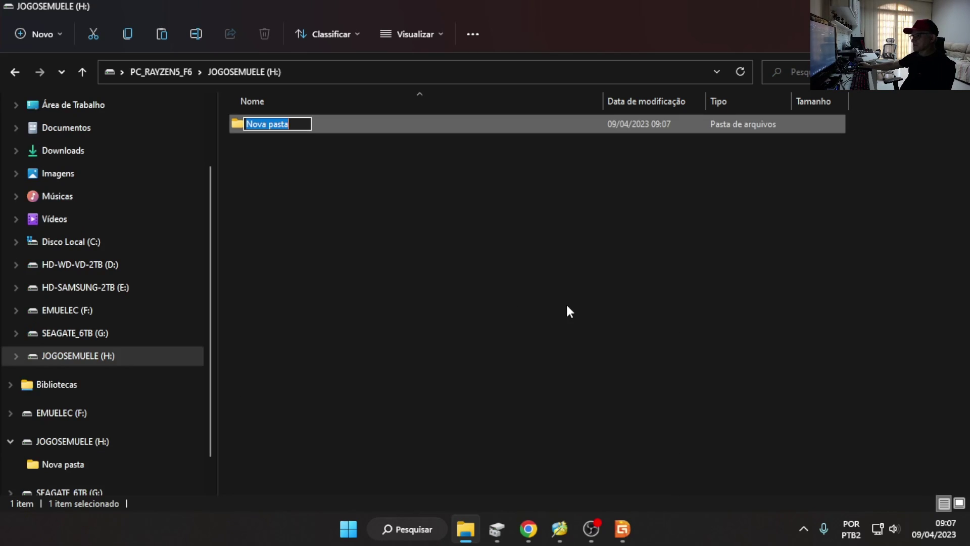
text(ro)
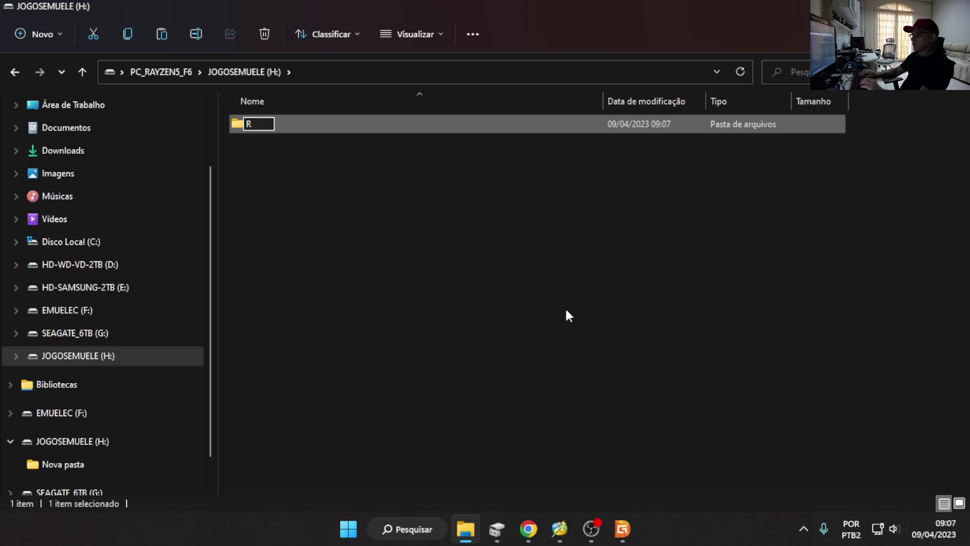
text(ms)
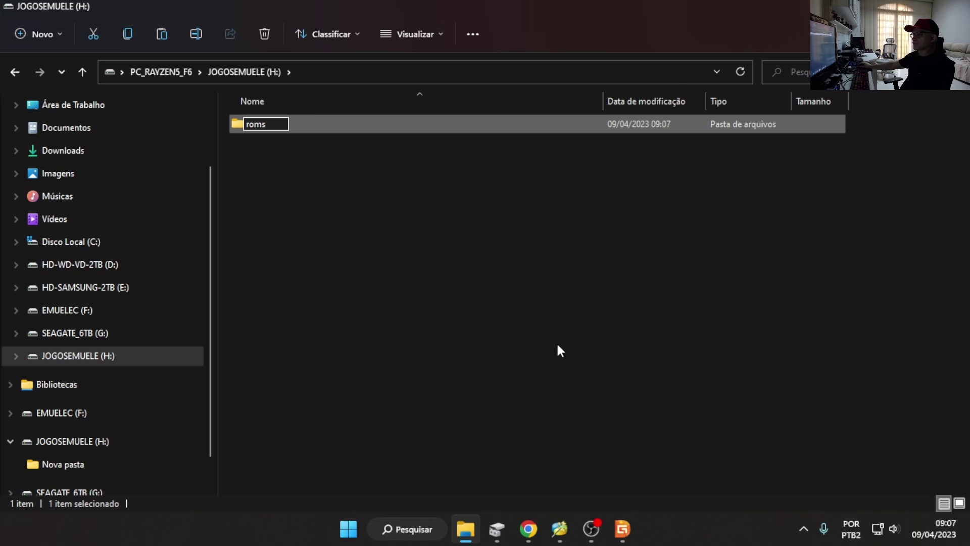
click(464, 257)
- Create an empty text document in the roms folder, name it emuelecroms without any extension, and close the window
double_click(246, 126)
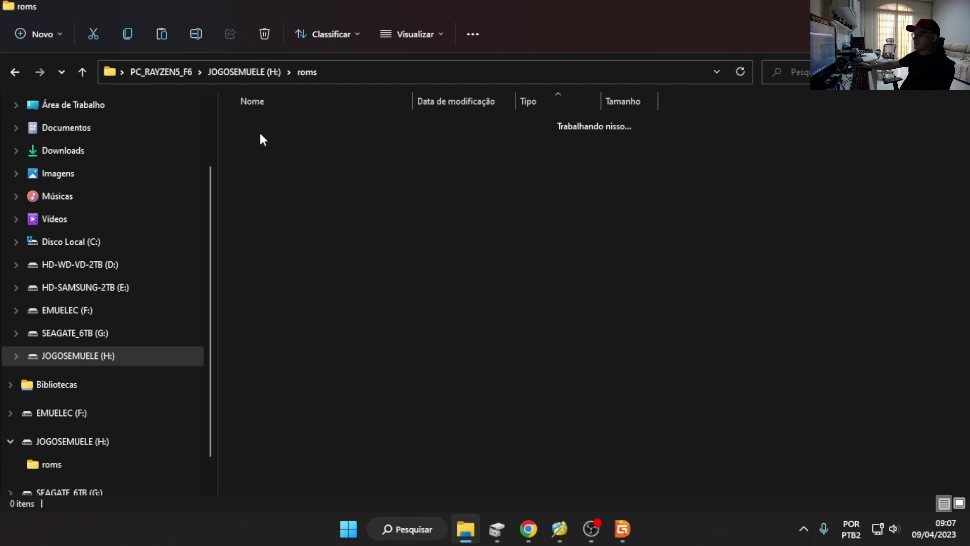
right_click(269, 176)
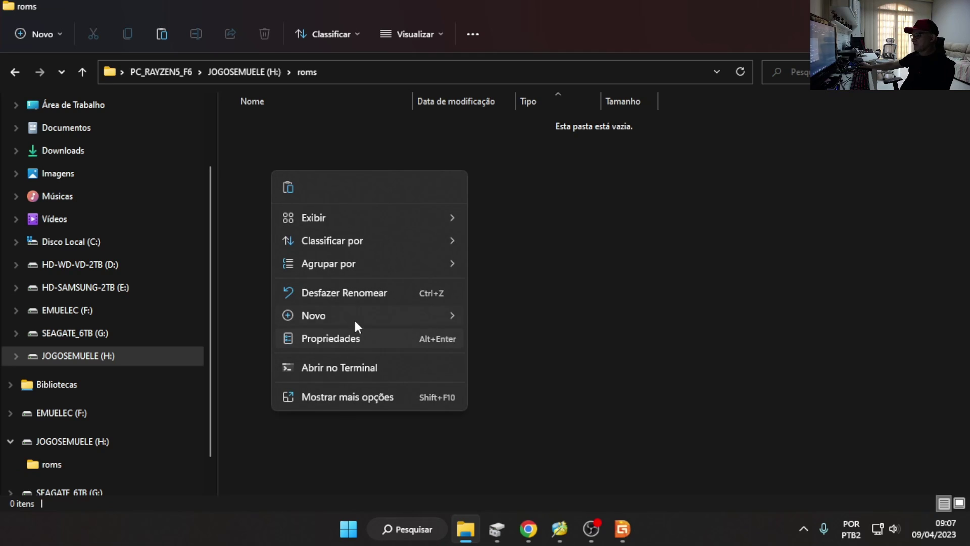
mouse_move(407, 316)
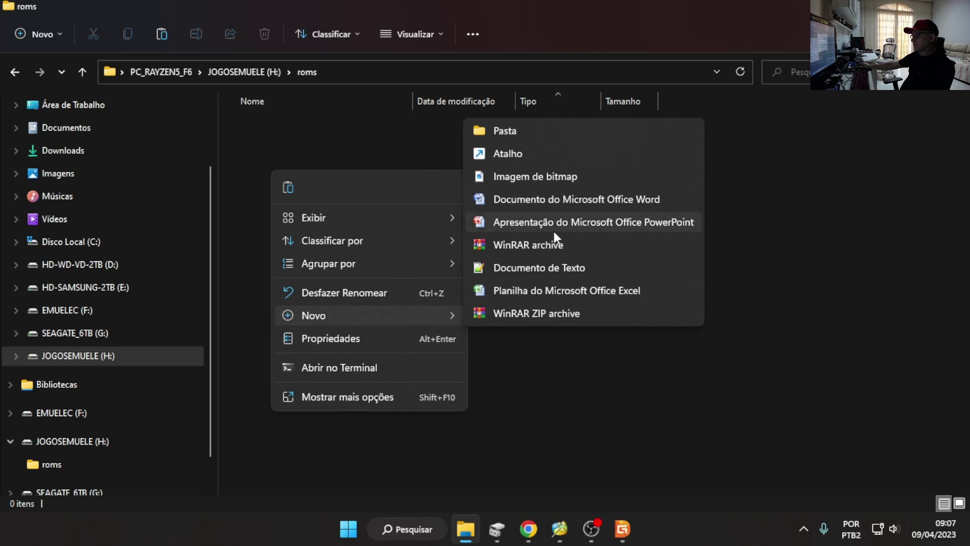
click(566, 270)
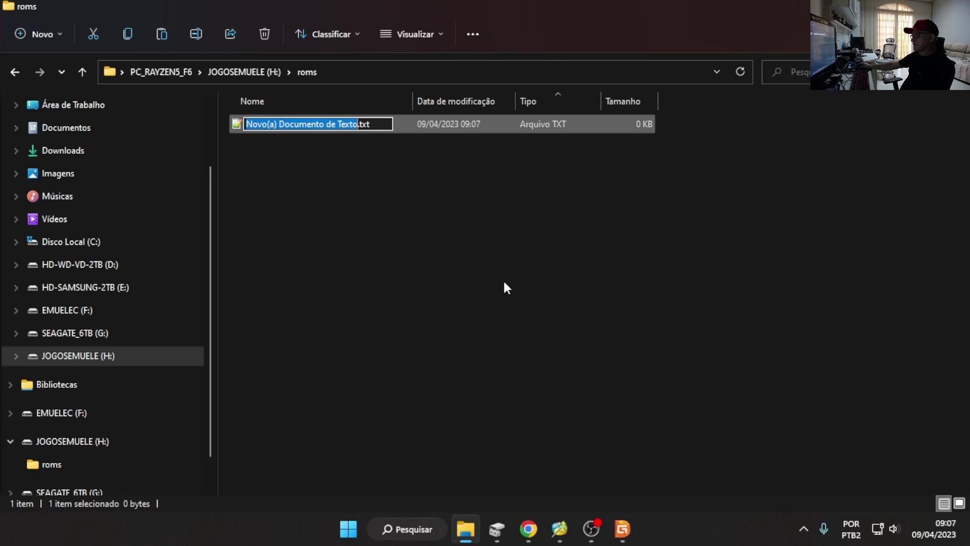
key(Delete)
key(Delete)
key(Delete)
key(Delete)
key(Delete)
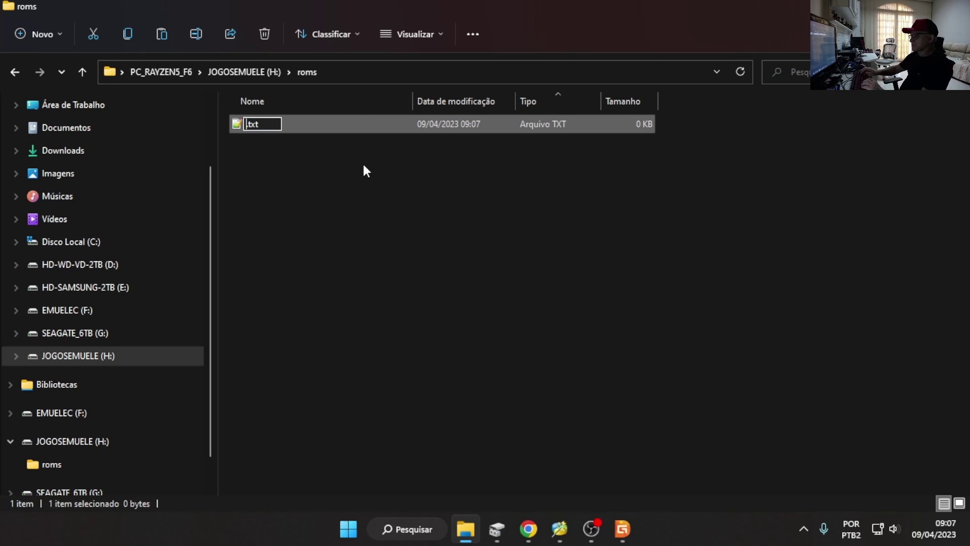
text(em)
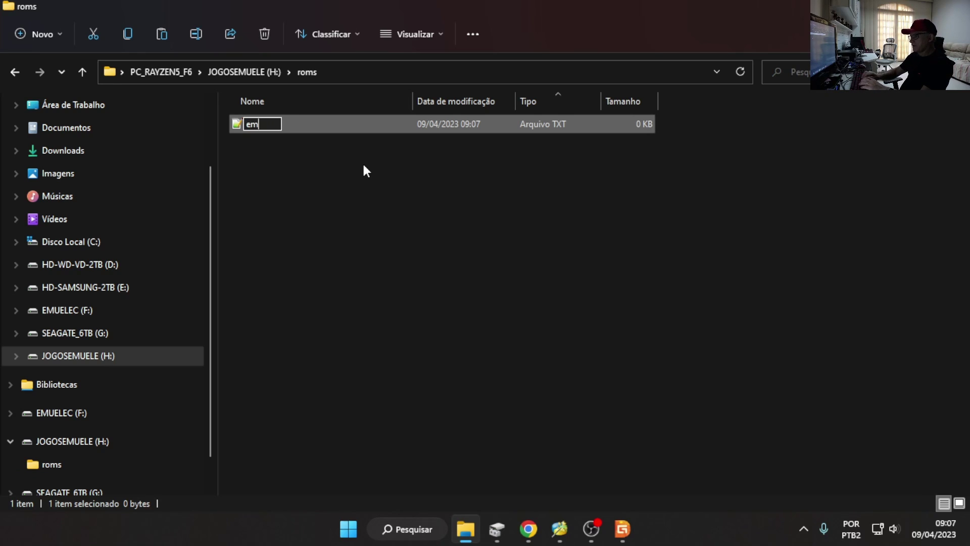
text(uelecroms)
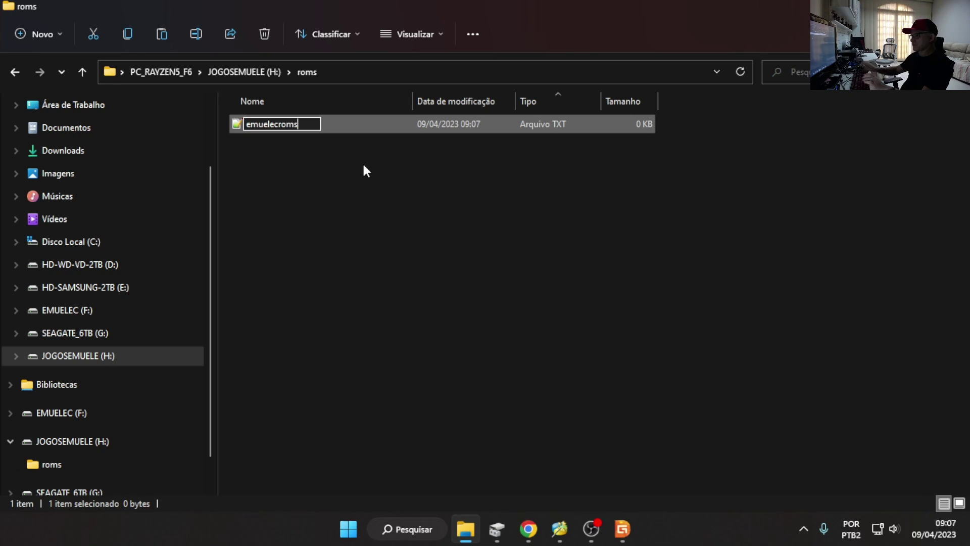
key(Return)
click(598, 268)
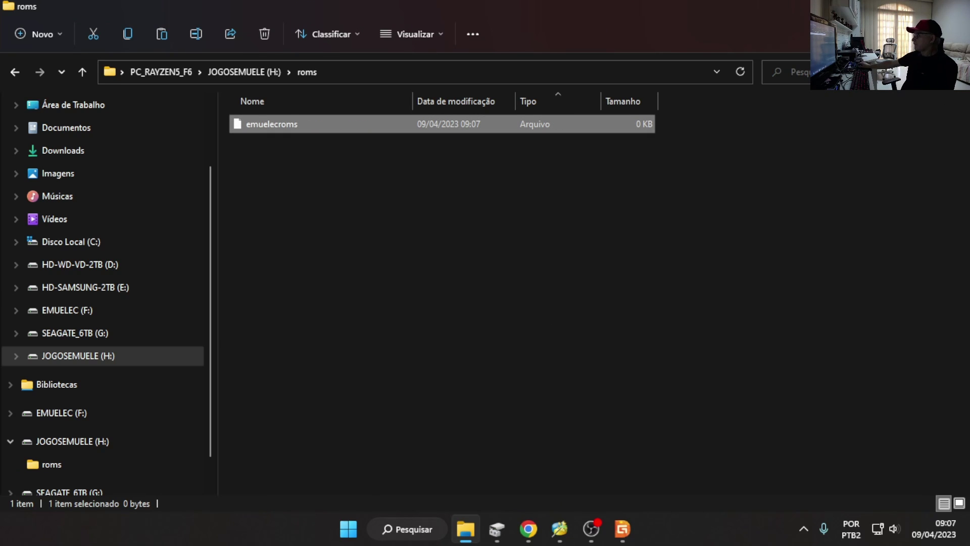
click(957, 7)
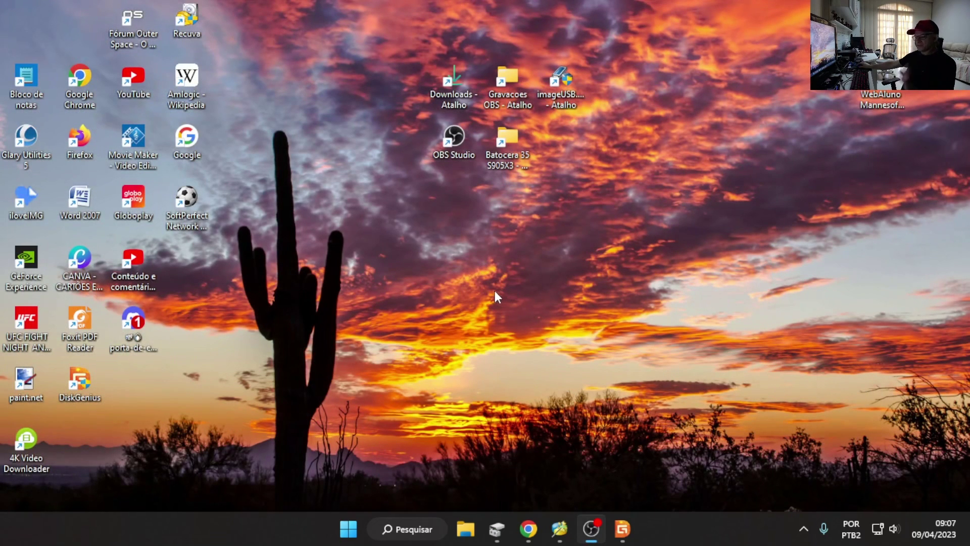